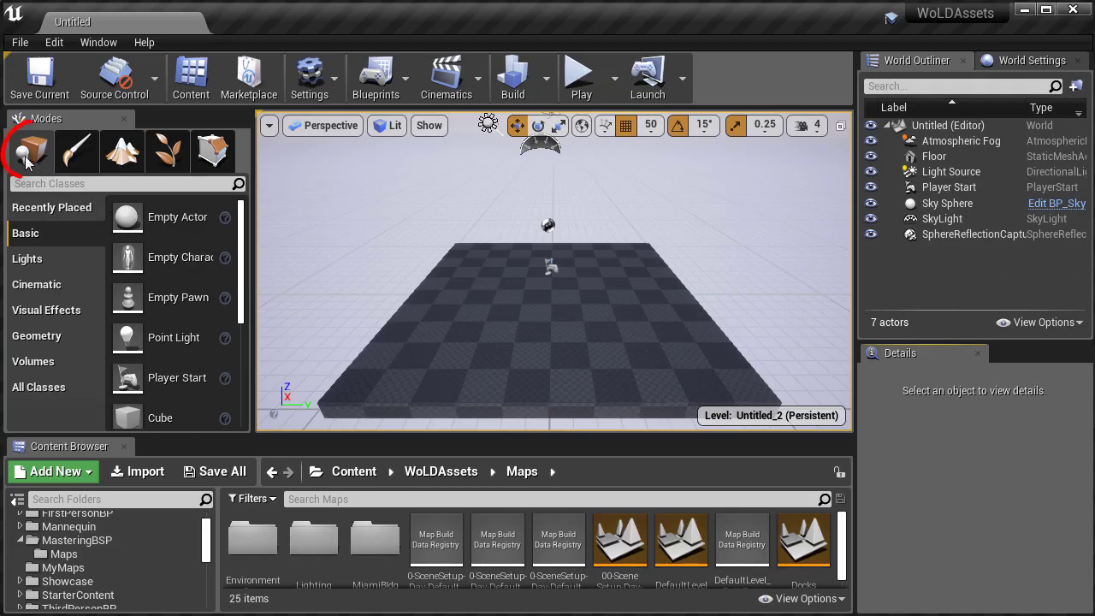
Expand the Geometry category to list the box, cone, cylinder and stairs brushes
{"action": "left_click", "coordinate": [75, 338]}
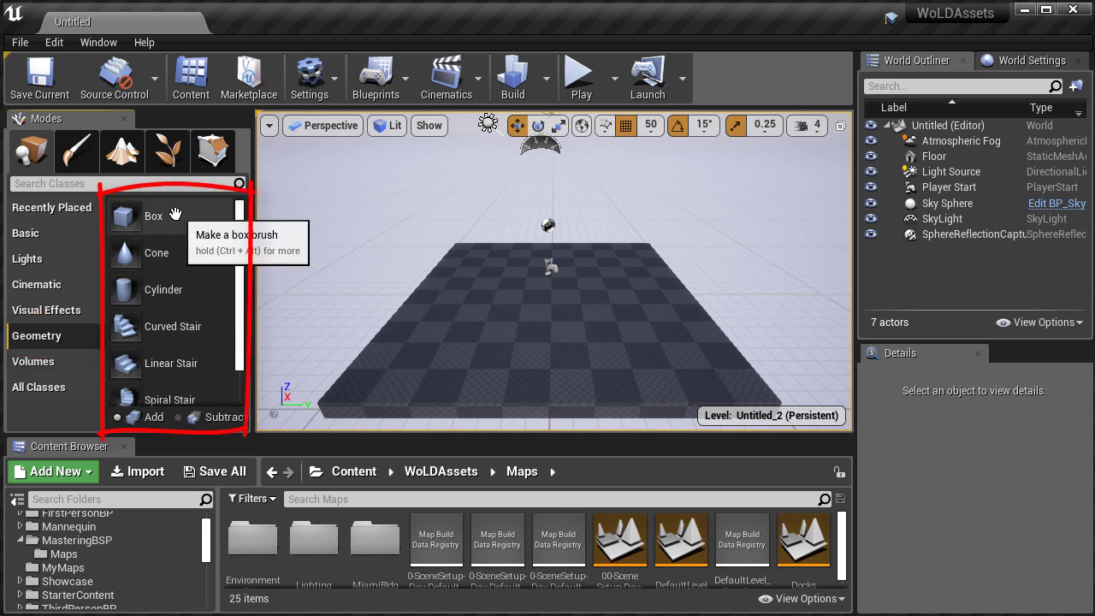
{"action": "scroll", "coordinate": [176, 314], "scroll_direction": "down", "scroll_amount": 1}
{"action": "scroll", "coordinate": [182, 352], "scroll_direction": "up", "scroll_amount": 1}
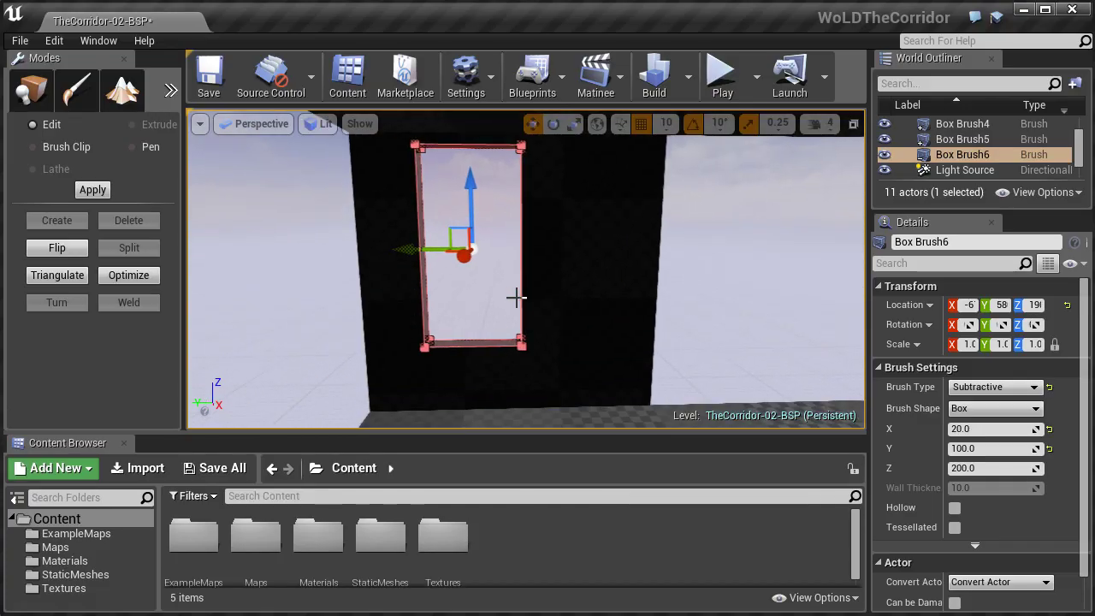
Set the window-cutting brush's Brush Settings Y size to 100
{"action": "left_click", "coordinate": [1002, 448]}
{"action": "scroll", "coordinate": [499, 299], "scroll_direction": "up", "scroll_amount": 3}
{"action": "scroll", "coordinate": [499, 299], "scroll_direction": "down", "scroll_amount": 4}
{"action": "type", "text": "100"}
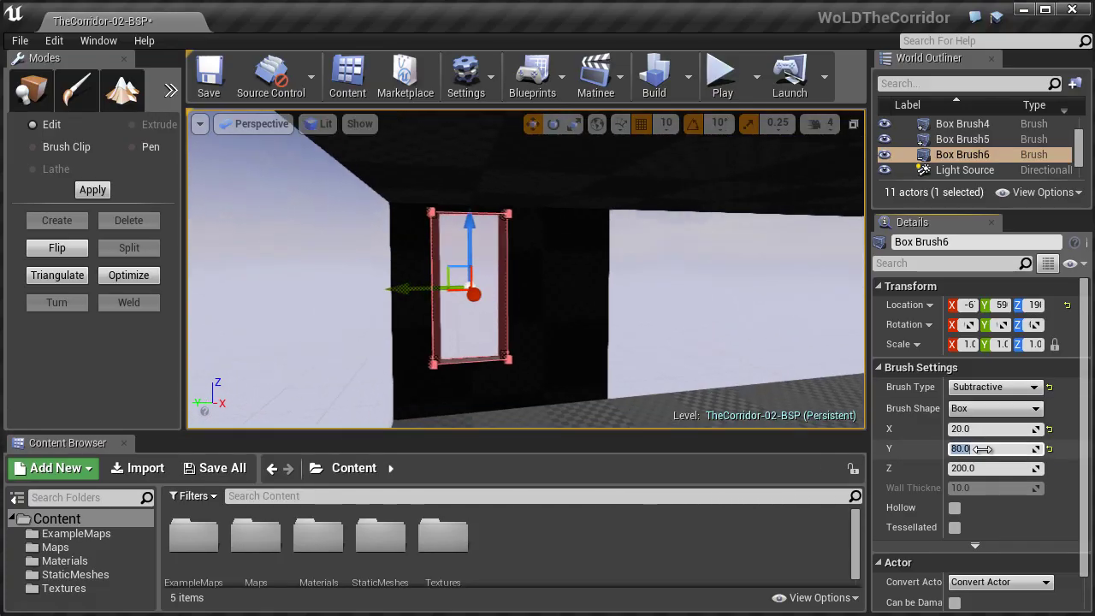
{"action": "key", "text": "Return"}
Duplicate the window brush into a second opening and shift the left wall brush sideways
{"action": "key", "text": "shift+1"}
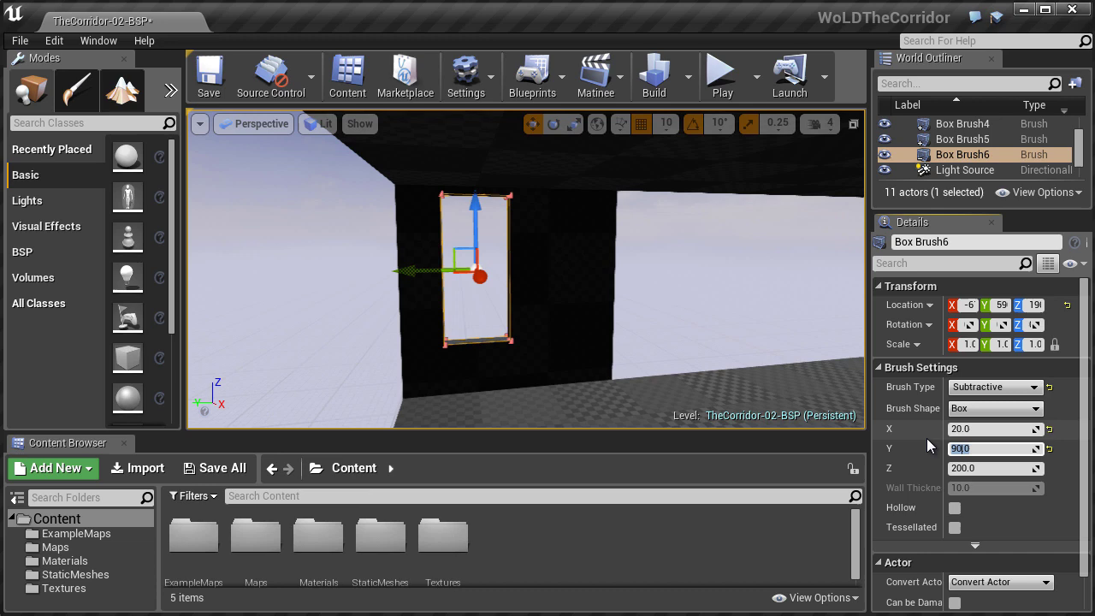
{"action": "left_click_drag", "start_coordinate": [420, 269], "coordinate": [488, 272], "text": "alt"}
{"action": "left_click", "coordinate": [630, 279]}
{"action": "left_click_drag", "start_coordinate": [631, 279], "coordinate": [435, 323]}
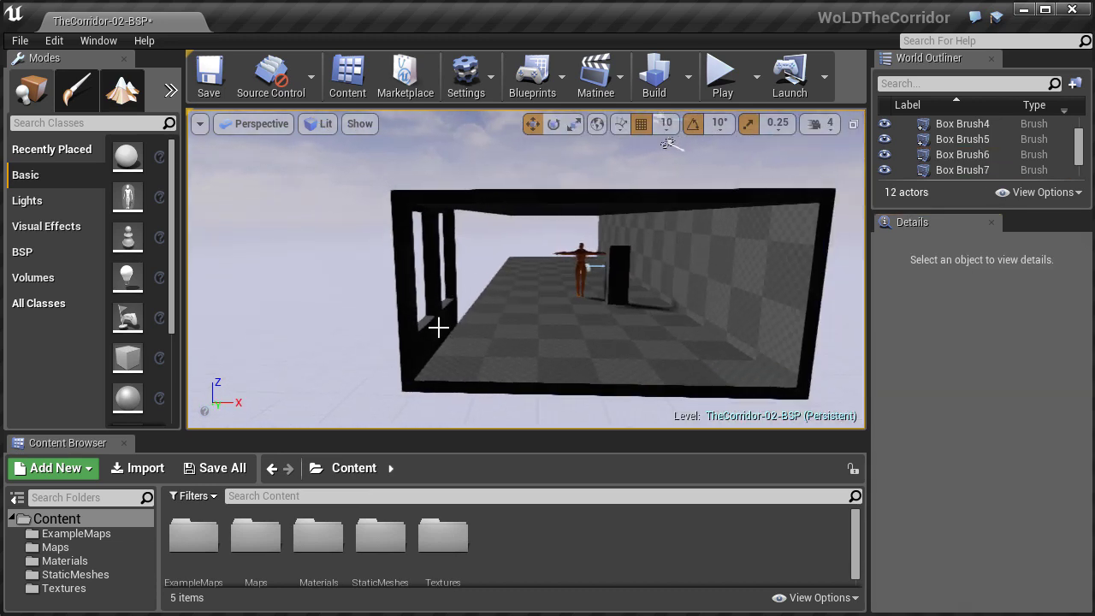
{"action": "left_click", "coordinate": [435, 322]}
{"action": "left_click_drag", "start_coordinate": [462, 370], "coordinate": [753, 369], "text": "alt"}
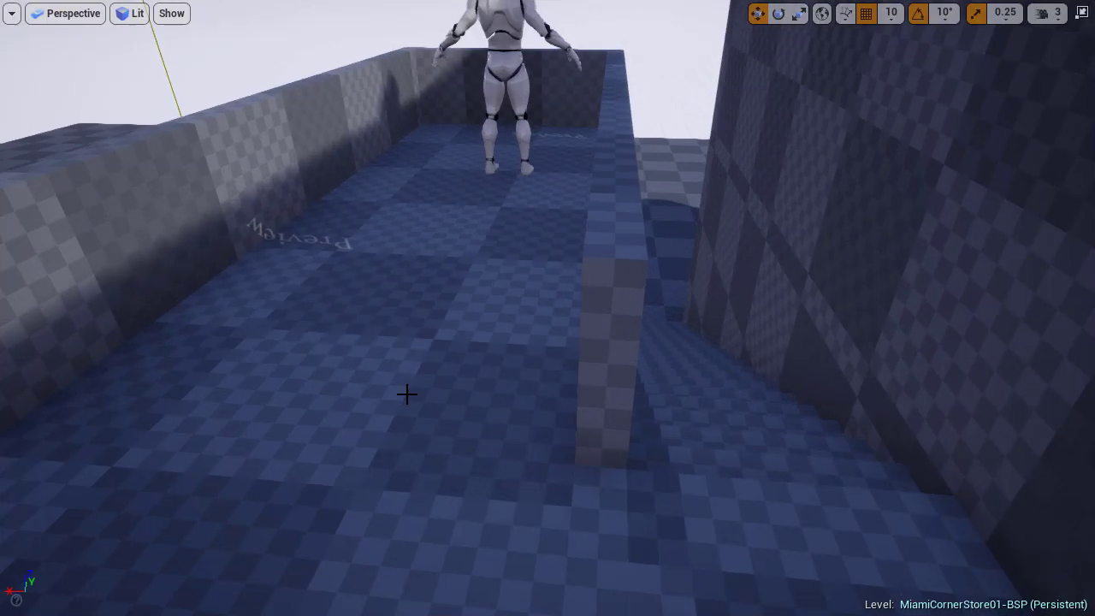
{"action": "right_click", "coordinate": [405, 391]}
{"action": "left_click", "coordinate": [456, 340]}
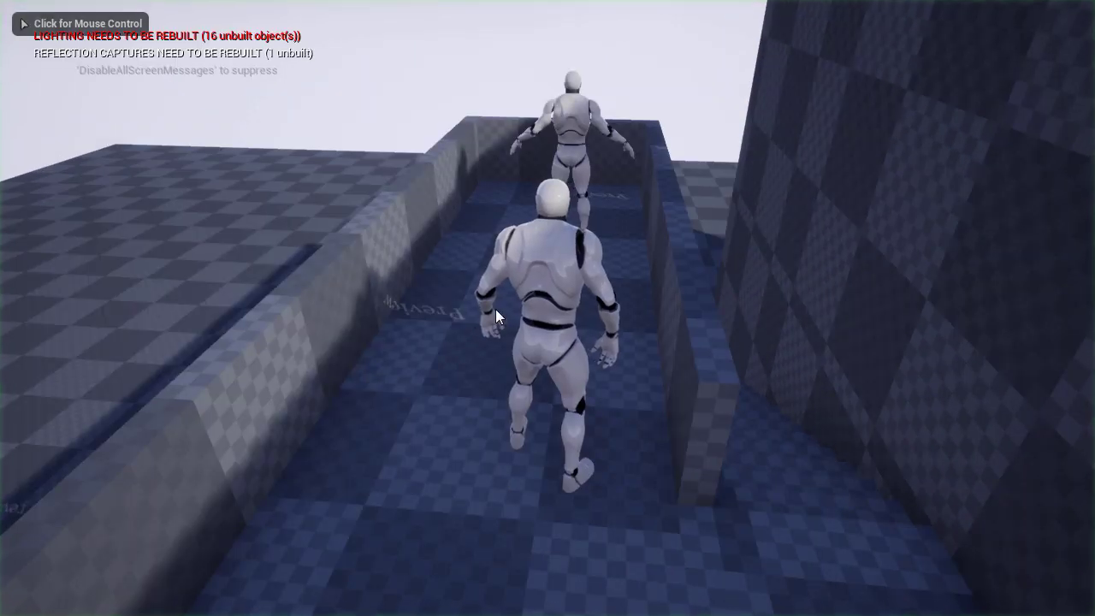
{"action": "left_click", "coordinate": [496, 309]}
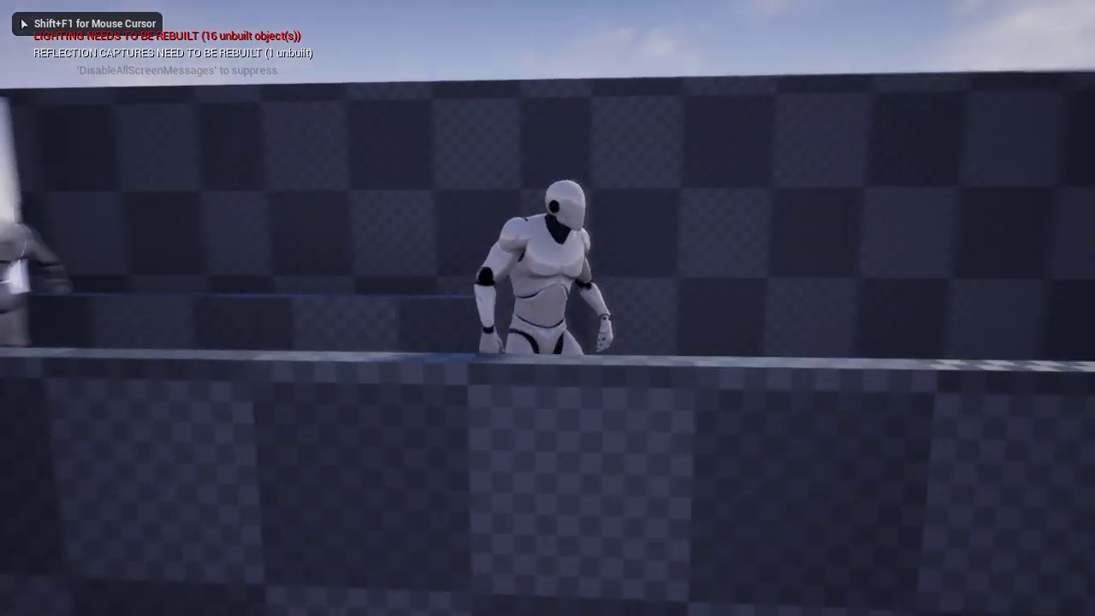
{"action": "key", "text": "s"}
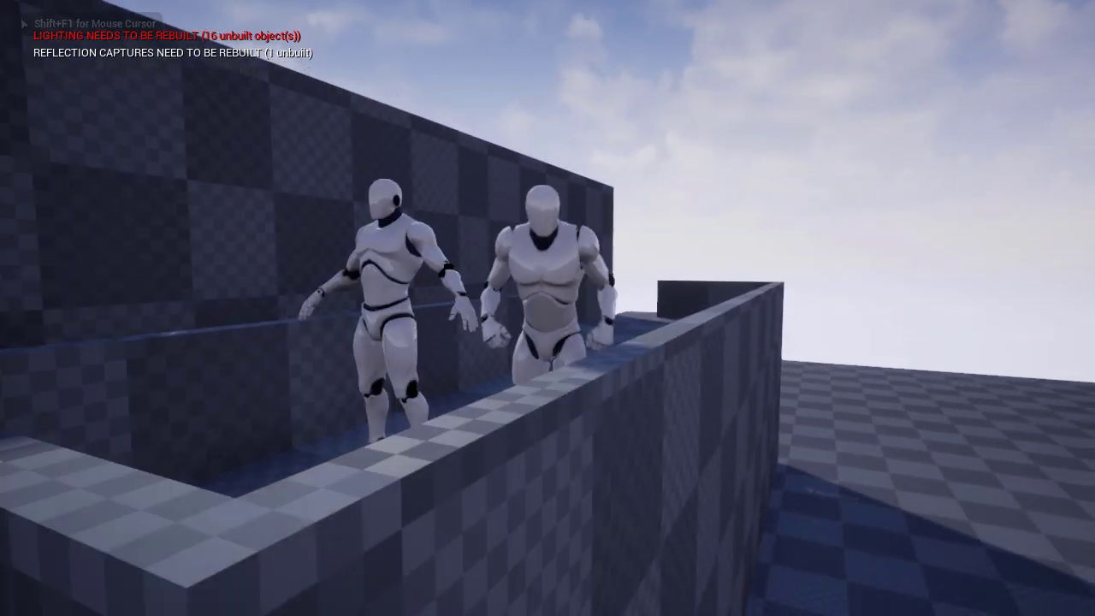
{"action": "key", "text": "space"}
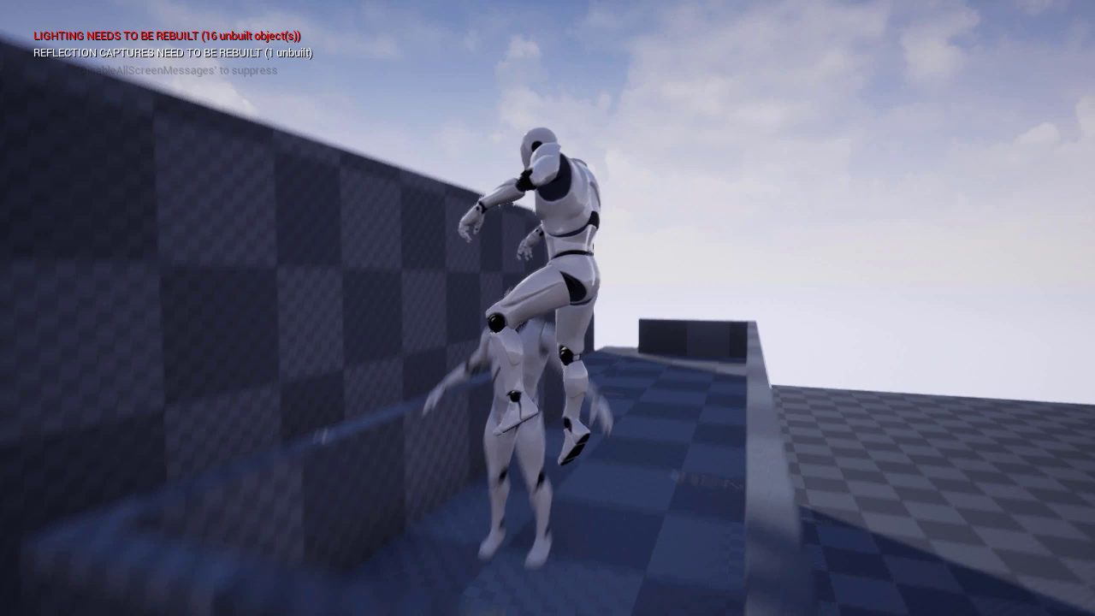
{"action": "key", "text": "w"}
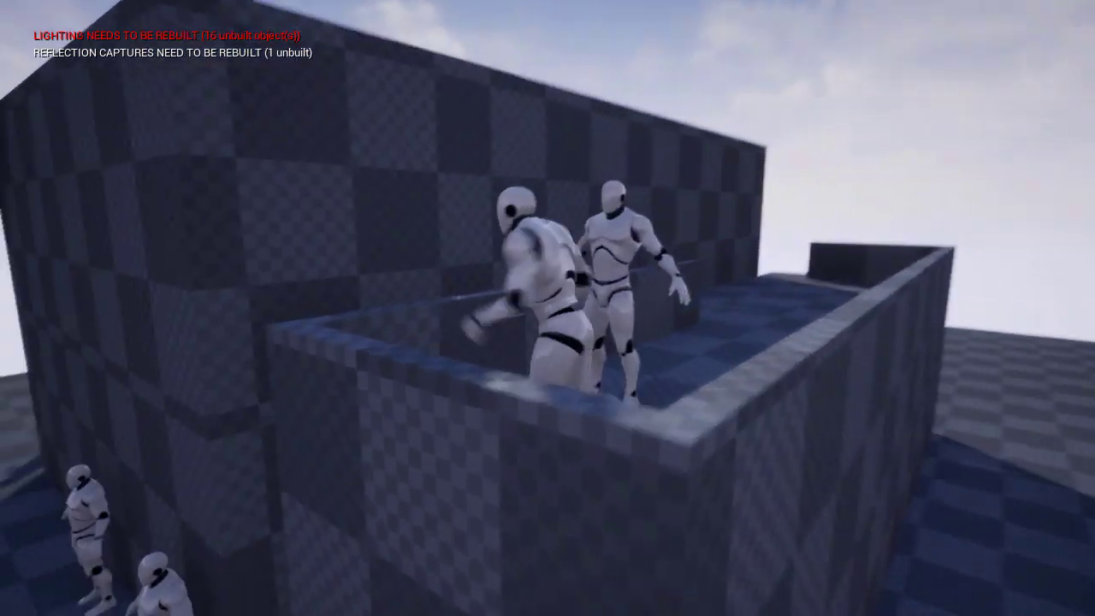
{"action": "key", "text": "w"}
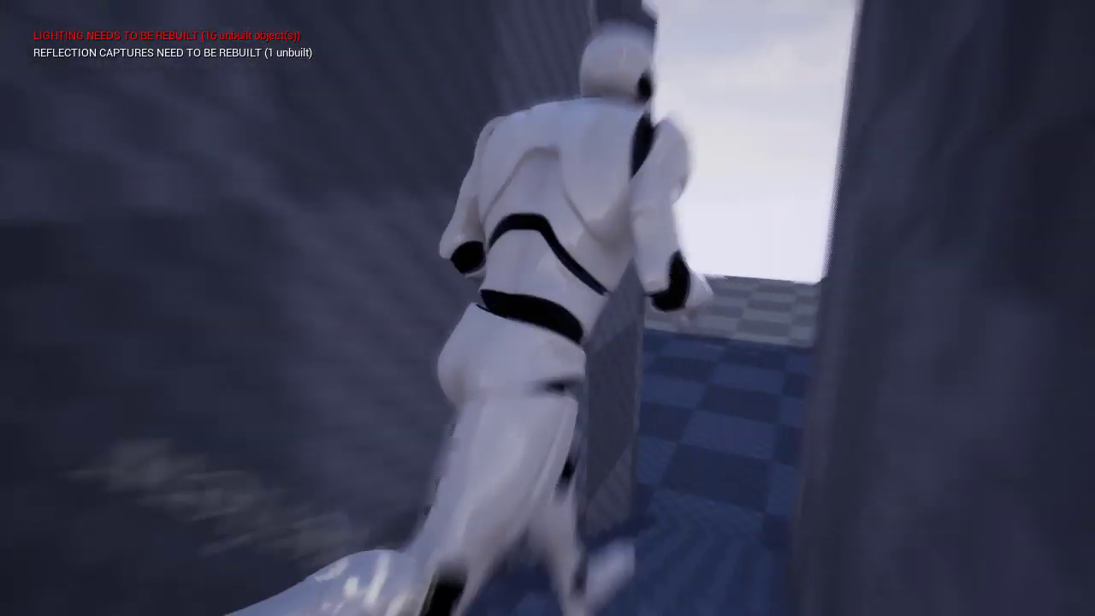
{"action": "key", "text": "s"}
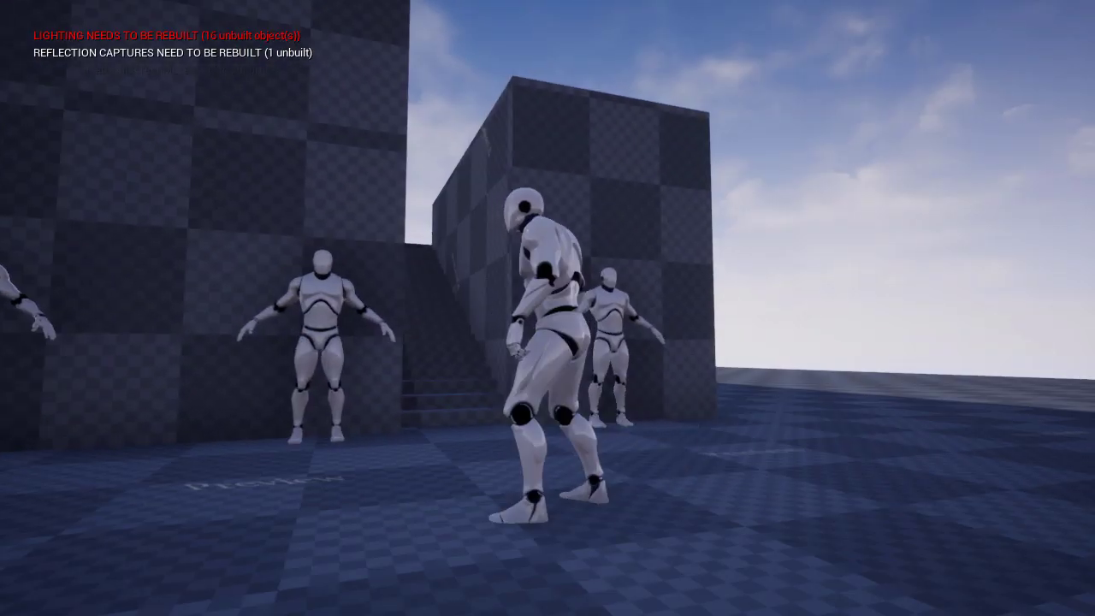
{"action": "key", "text": "Escape"}
{"action": "right_click_drag", "start_coordinate": [659, 271], "coordinate": [660, 271]}
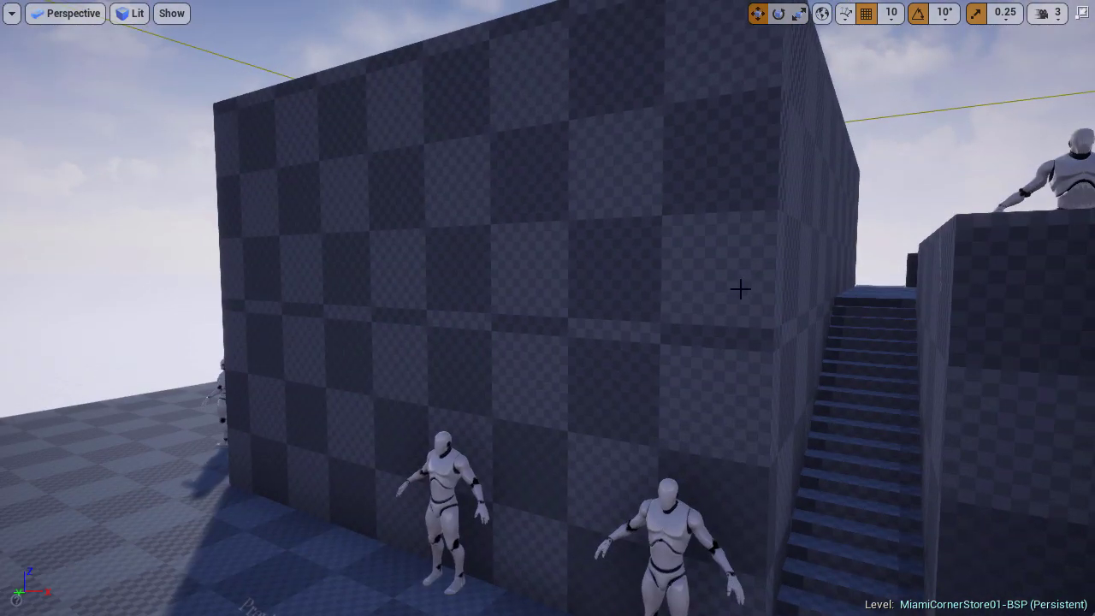
Switch the viewport to Lighting Only and slide the door opening to the right
{"action": "right_click_drag", "start_coordinate": [740, 289], "coordinate": [740, 289]}
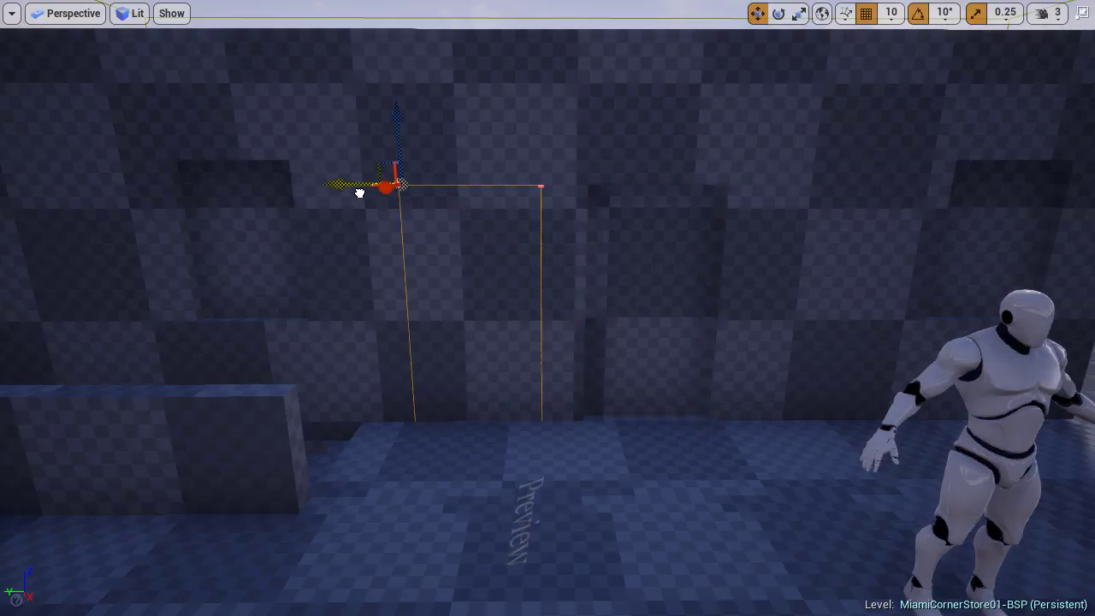
{"action": "right_click_drag", "start_coordinate": [365, 194], "coordinate": [480, 279]}
{"action": "key", "text": "alt+5"}
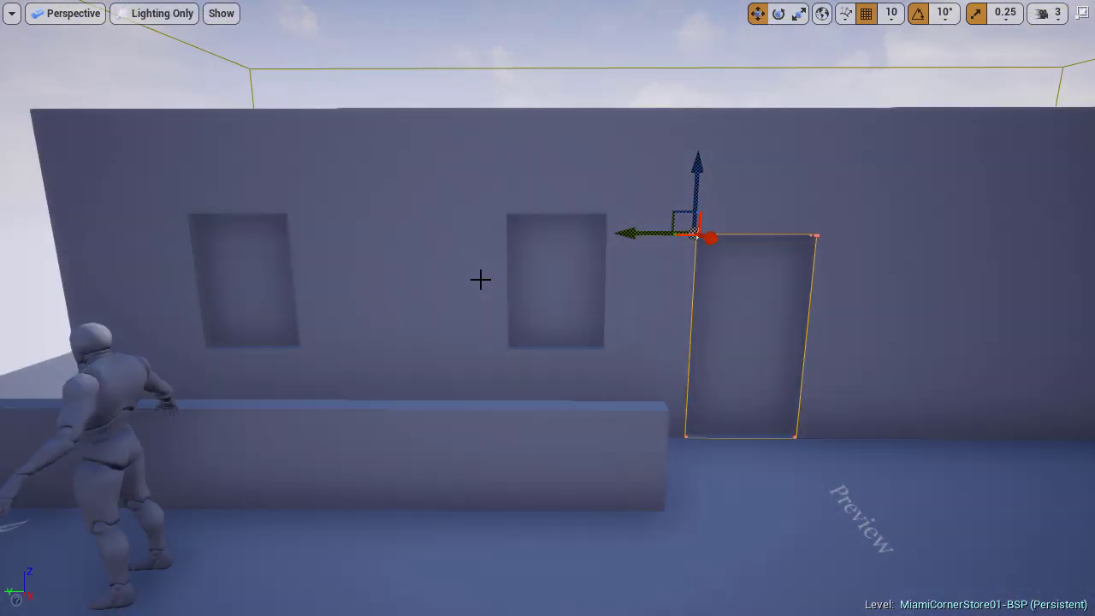
{"action": "right_click_drag", "start_coordinate": [480, 280], "coordinate": [665, 279]}
{"action": "left_click_drag", "start_coordinate": [374, 218], "coordinate": [606, 225]}
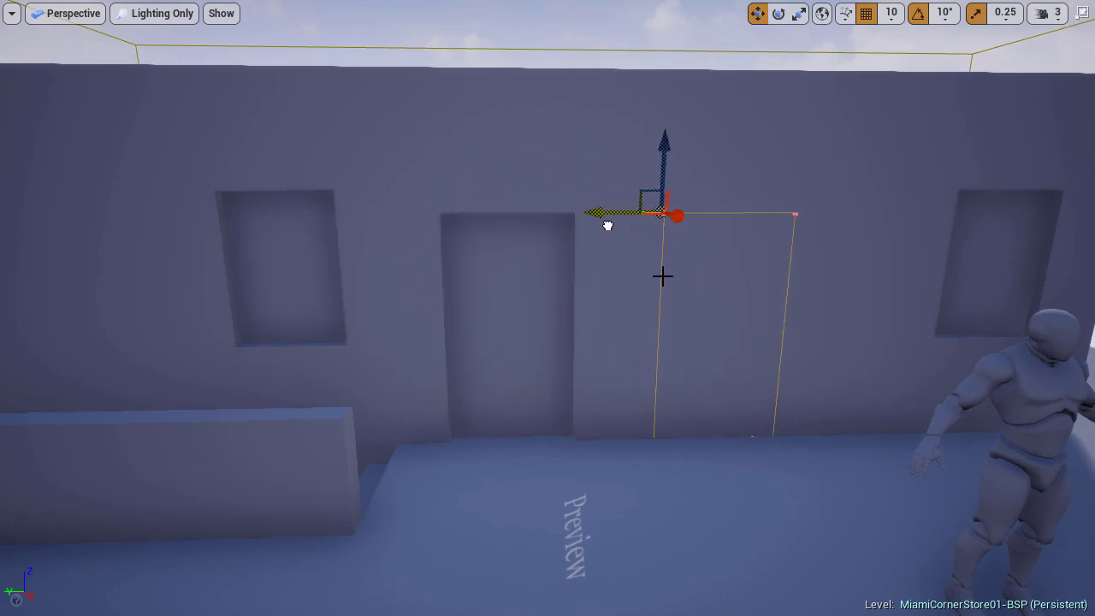
Slide the right-hand window opening to the left along the wall
{"action": "right_click_drag", "start_coordinate": [662, 277], "coordinate": [663, 276]}
{"action": "right_click_drag", "start_coordinate": [730, 325], "coordinate": [731, 325]}
{"action": "left_click", "coordinate": [800, 329]}
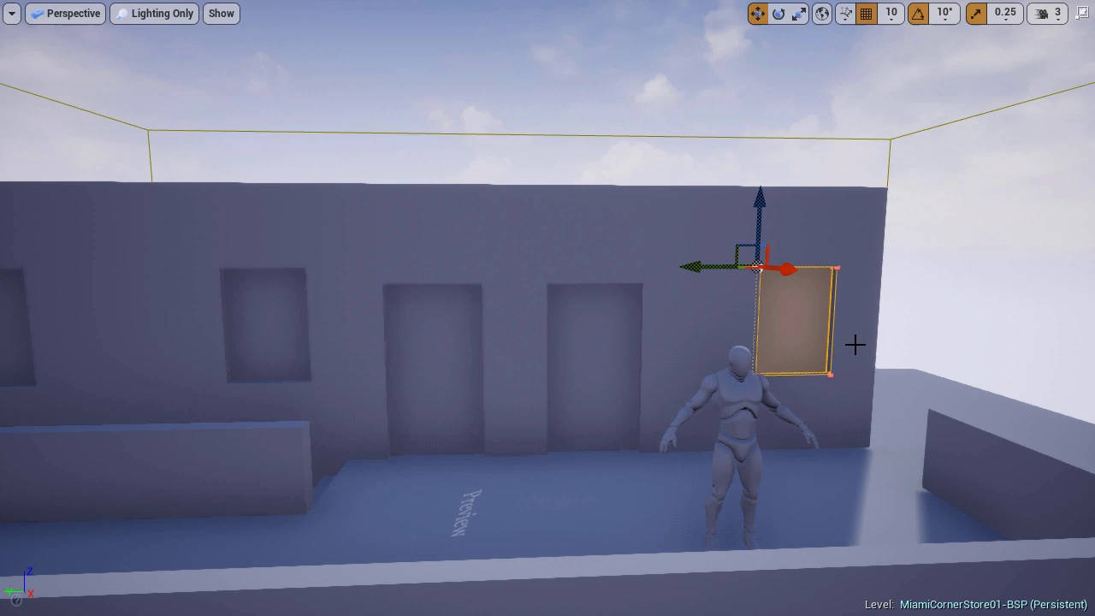
{"action": "right_click_drag", "start_coordinate": [856, 343], "coordinate": [814, 325]}
{"action": "left_click_drag", "start_coordinate": [630, 259], "coordinate": [603, 255]}
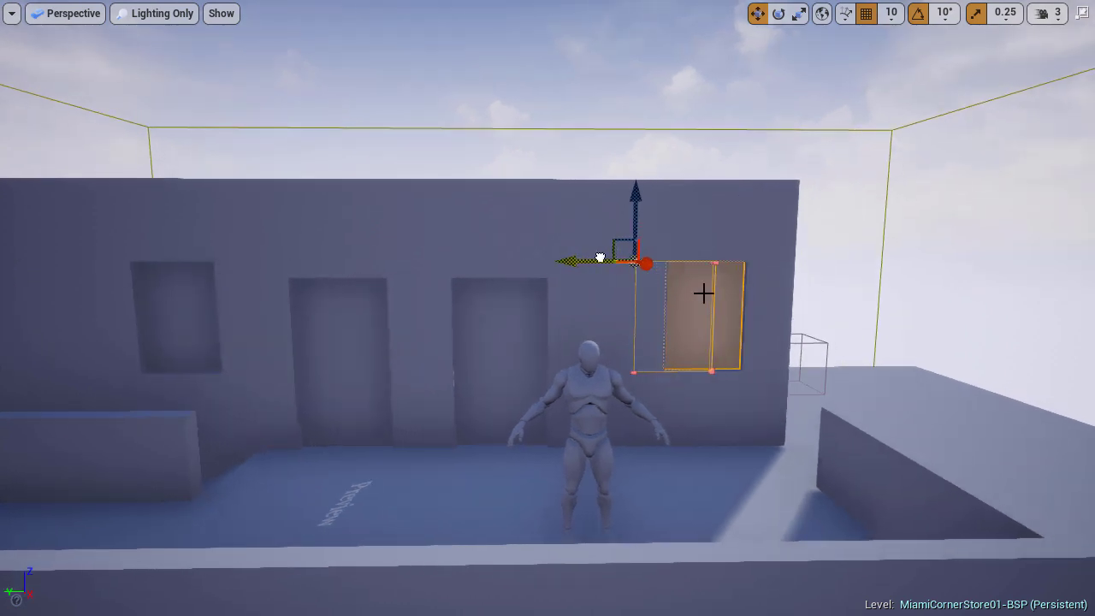
{"action": "left_click", "coordinate": [778, 333]}
Slide the left-hand window opening further left and clear the selection
{"action": "right_click_drag", "start_coordinate": [778, 332], "coordinate": [760, 330]}
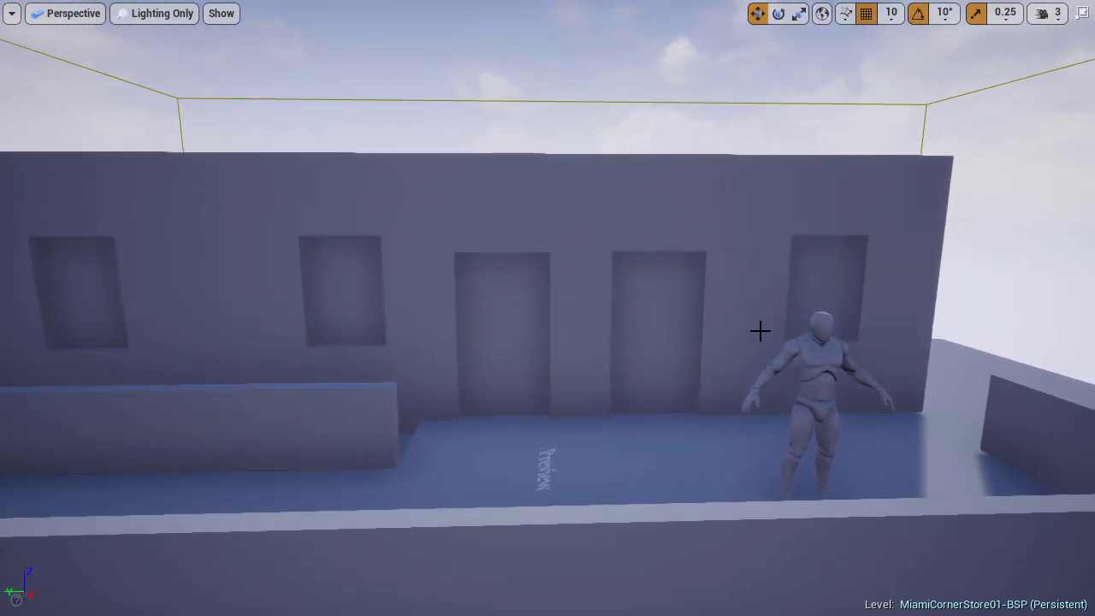
{"action": "left_click", "coordinate": [364, 279]}
{"action": "right_click_drag", "start_coordinate": [303, 232], "coordinate": [335, 232]}
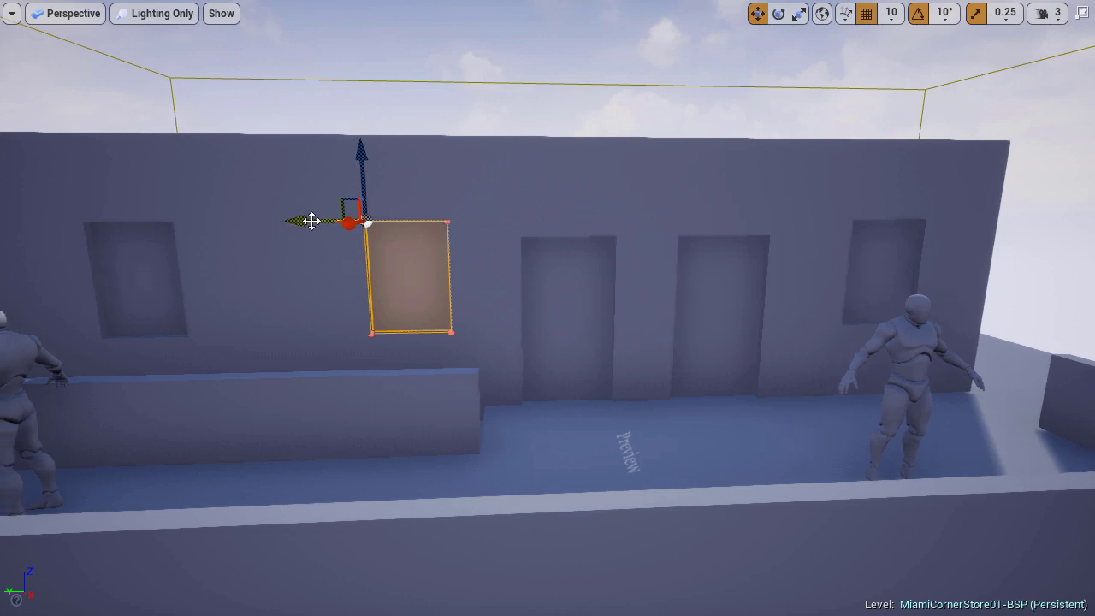
{"action": "left_click_drag", "start_coordinate": [311, 220], "coordinate": [299, 219]}
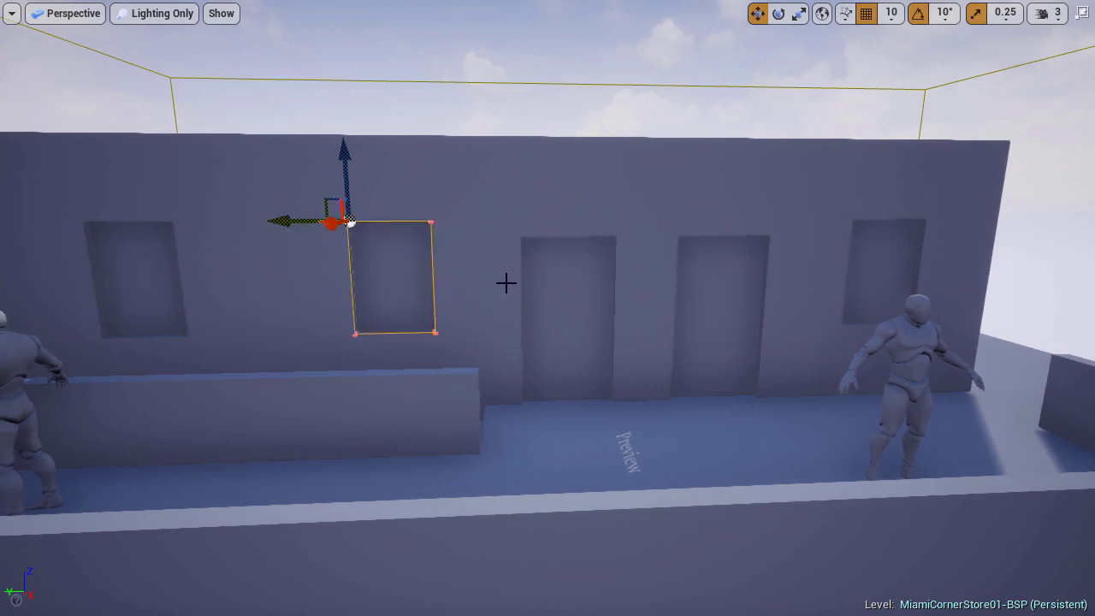
{"action": "key", "text": "Escape"}
{"action": "right_click_drag", "start_coordinate": [609, 308], "coordinate": [420, 289]}
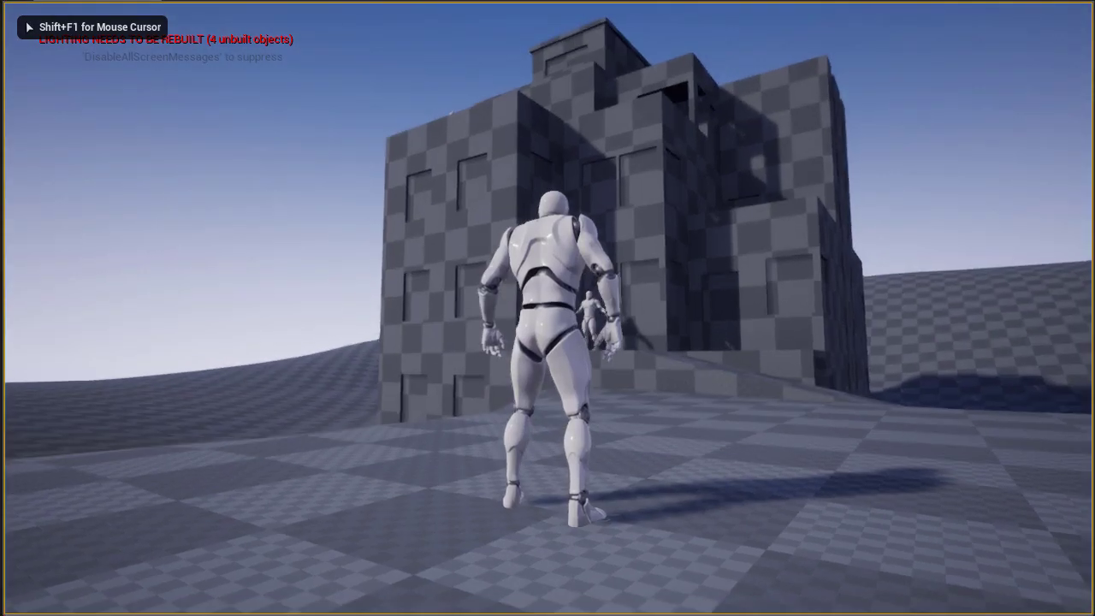
Run the mannequin up the ramp, along the ledge past the other mannequin and through the doorway
{"action": "key", "text": "w"}
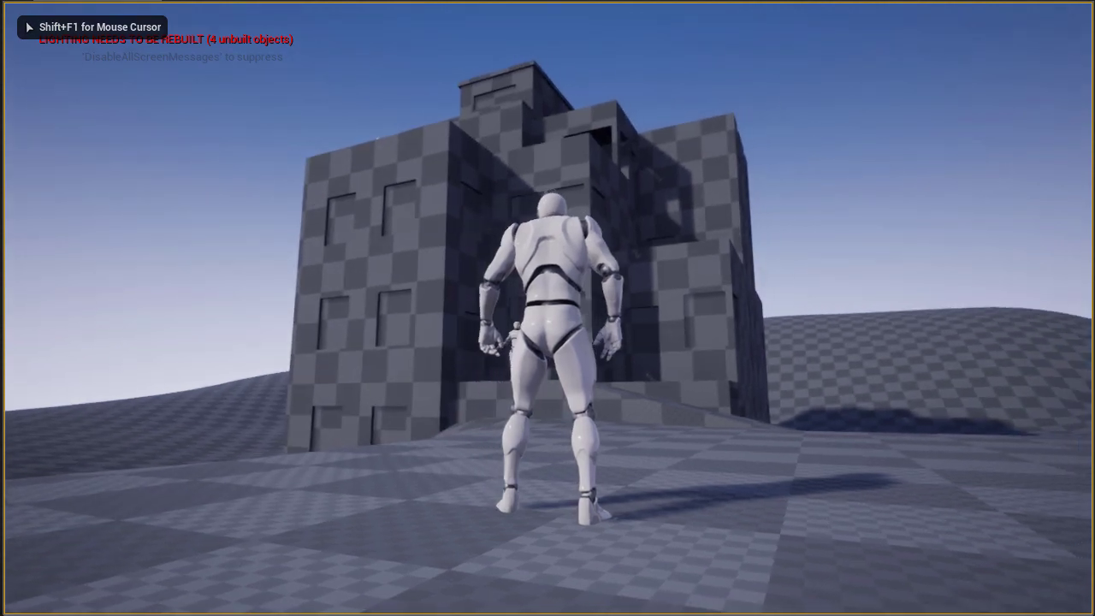
{"action": "key", "text": "w"}
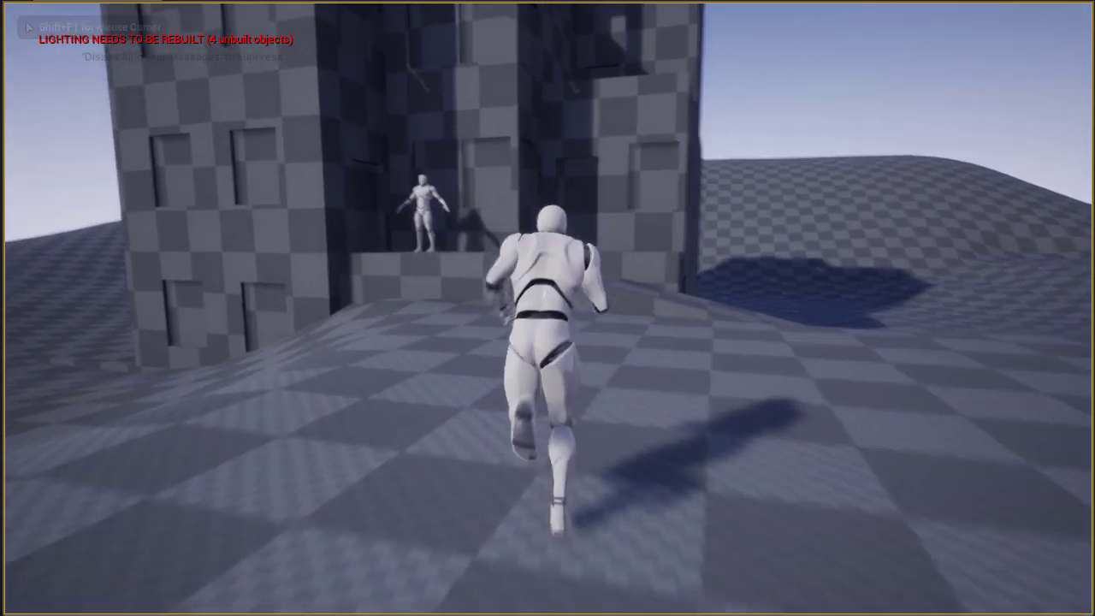
{"action": "key", "text": "w"}
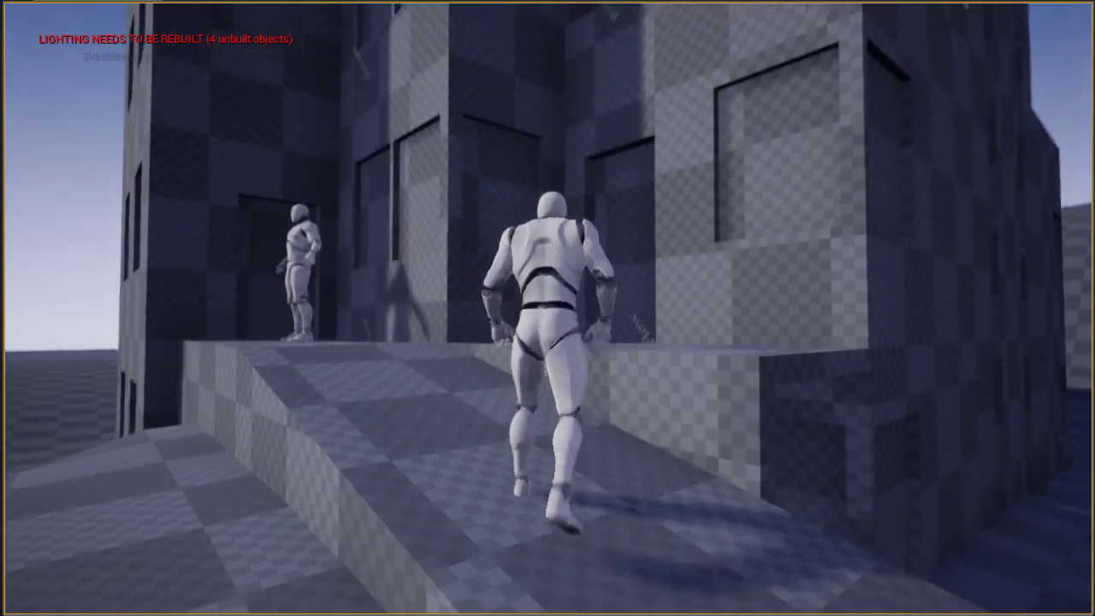
{"action": "key", "text": "w"}
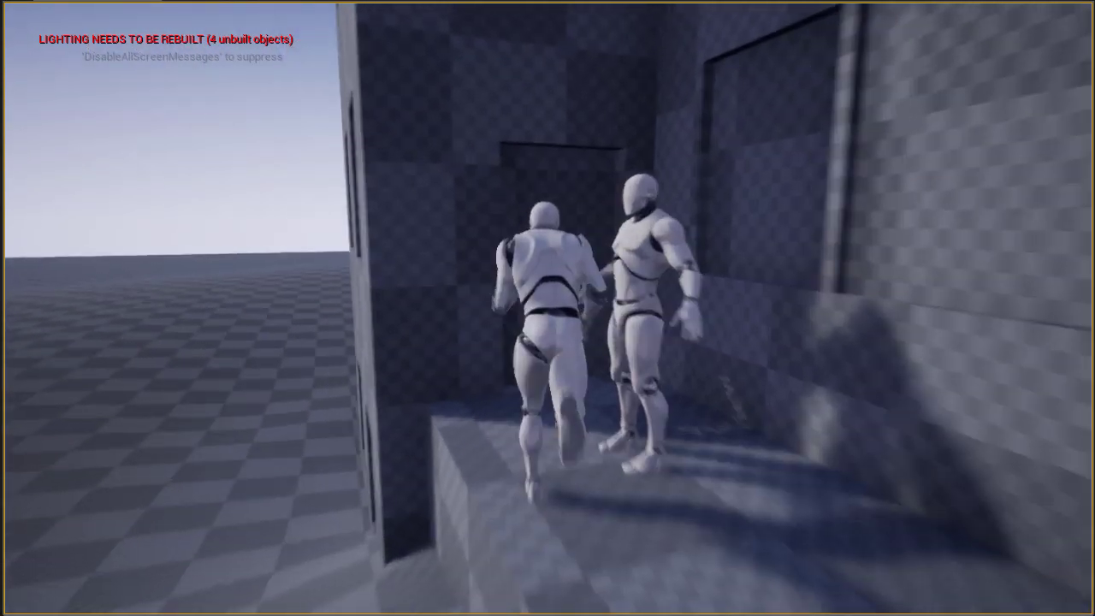
{"action": "key", "text": "w"}
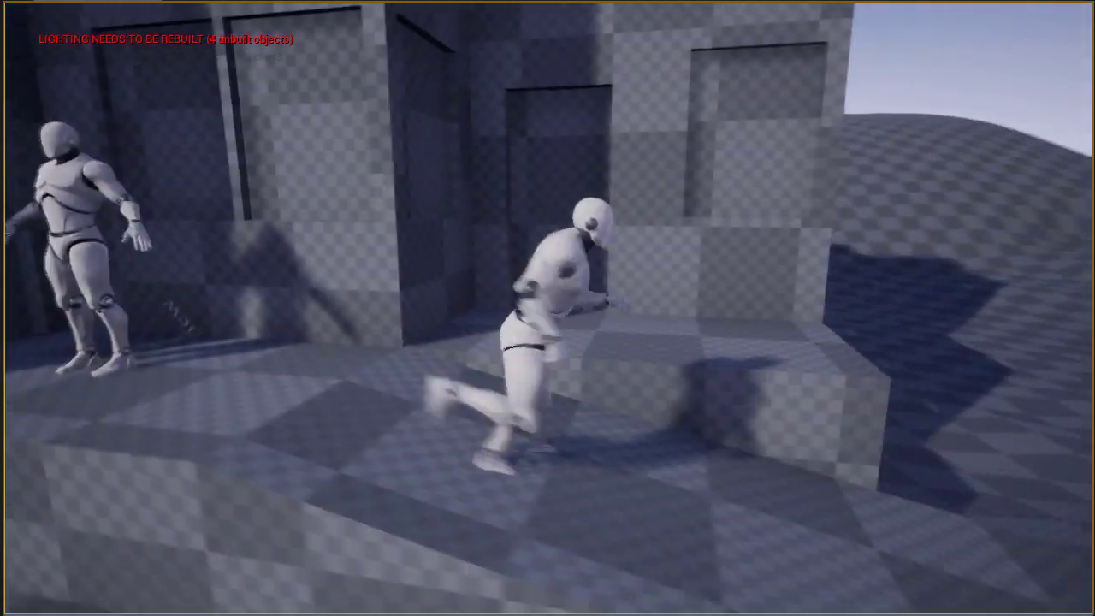
{"action": "key", "text": "w"}
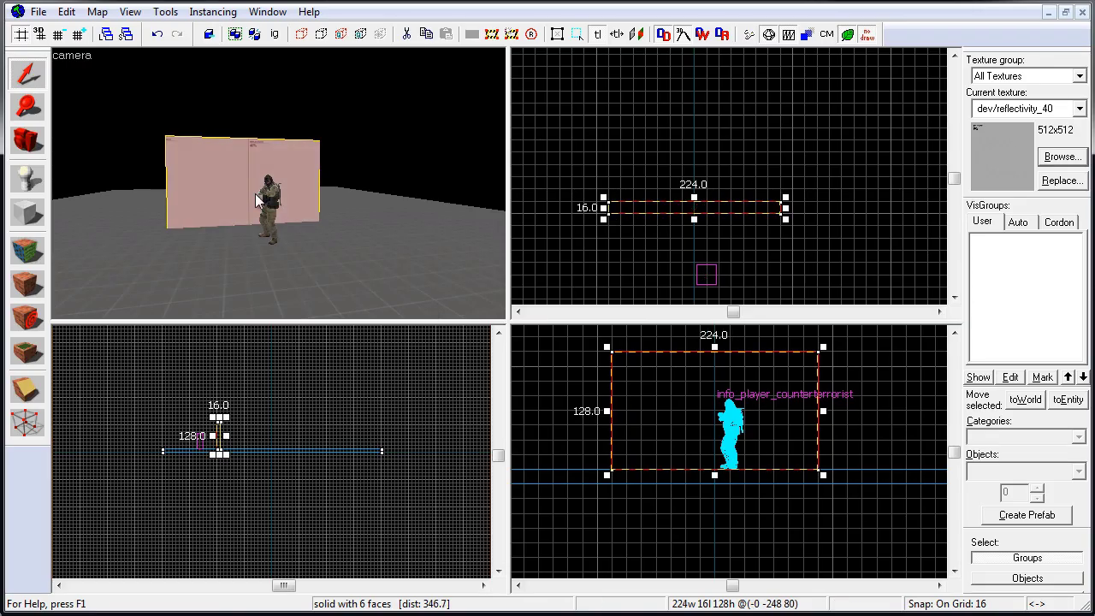
In a maximized 2D view, resize the wall brush to 96 by 16 and select the neighbouring slab
{"action": "key", "text": "shift+z"}
{"action": "scroll", "coordinate": [505, 319], "scroll_direction": "down", "scroll_amount": 5}
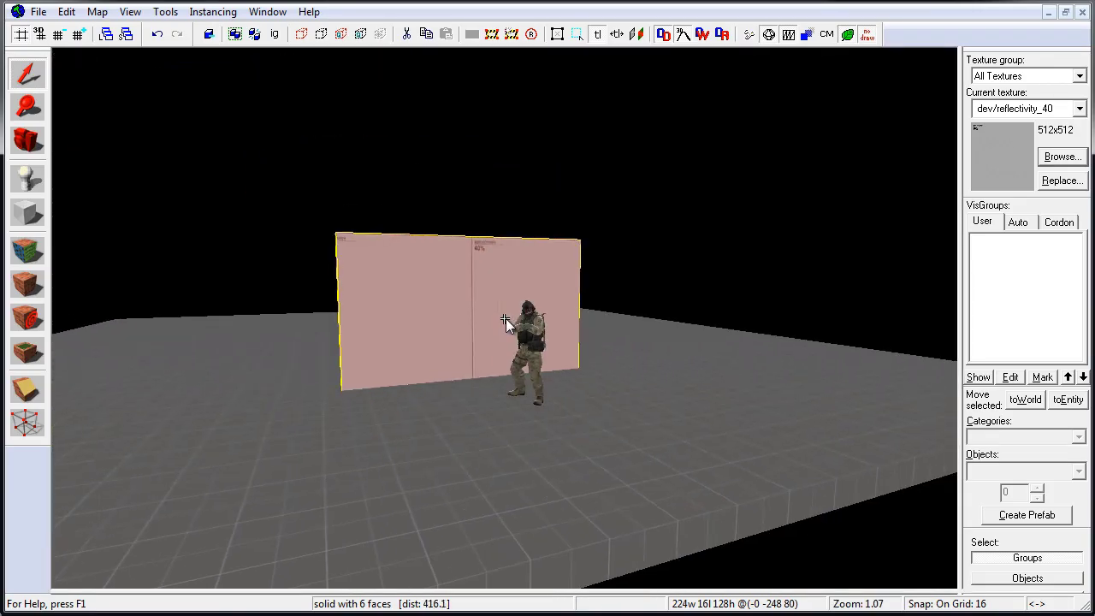
{"action": "key", "text": "shift+z"}
{"action": "scroll", "coordinate": [319, 399], "scroll_direction": "up", "scroll_amount": 2}
{"action": "mouse_move", "coordinate": [680, 333]}
{"action": "left_mouse_down"}
{"action": "mouse_move", "coordinate": [631, 334]}
{"action": "mouse_move", "coordinate": [472, 183]}
{"action": "left_mouse_up"}
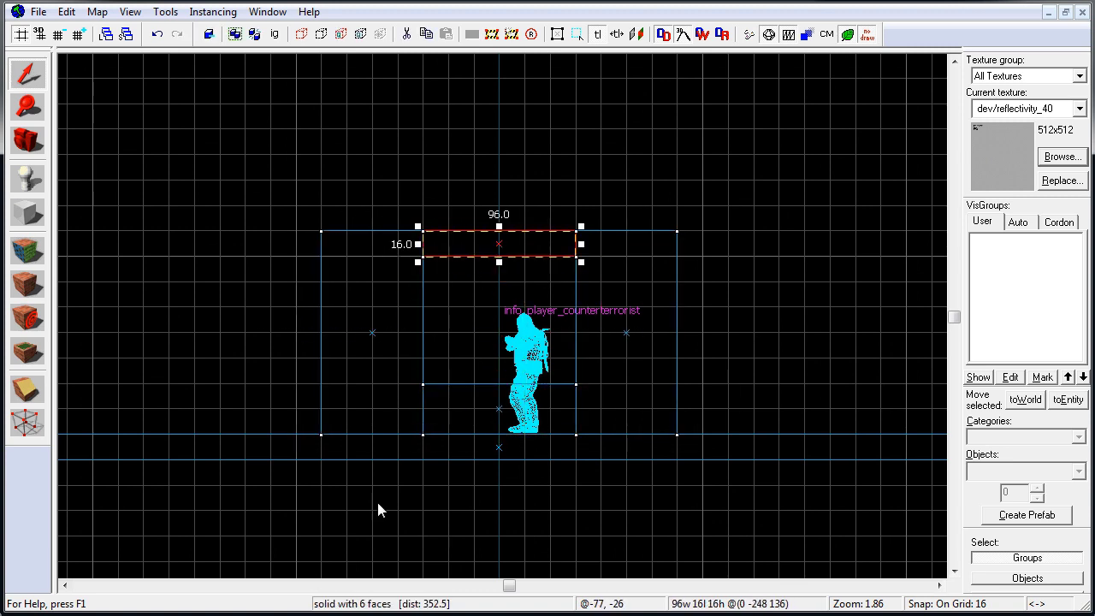
{"action": "left_click", "coordinate": [406, 342], "text": "ctrl"}
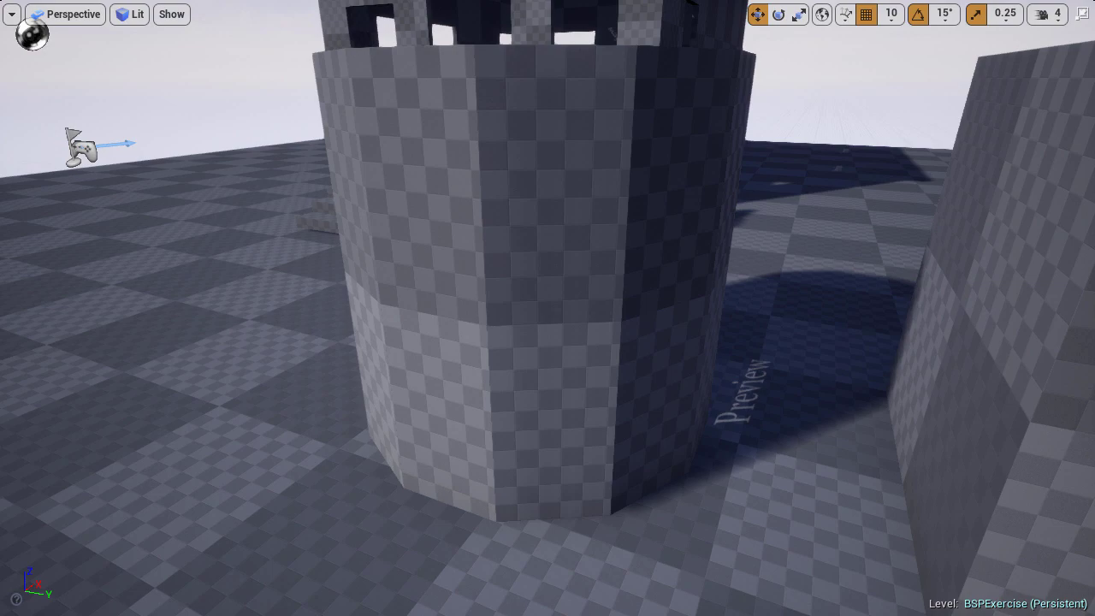
Fly the camera around the octagonal tower, up the stairs, and around the house's front and sides
{"action": "key", "text": "a"}
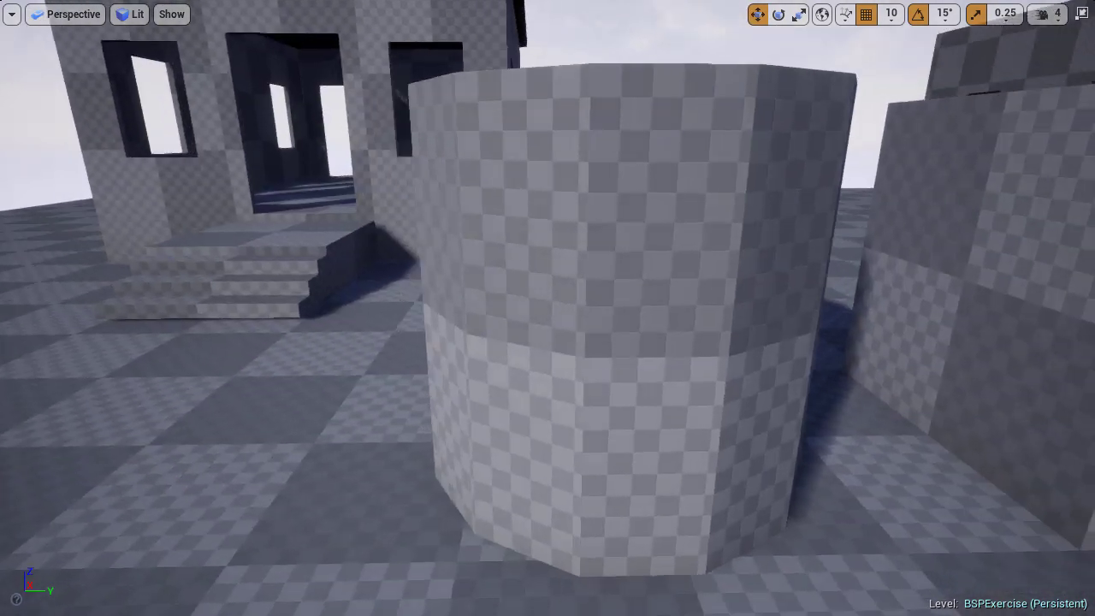
{"action": "key", "text": "a"}
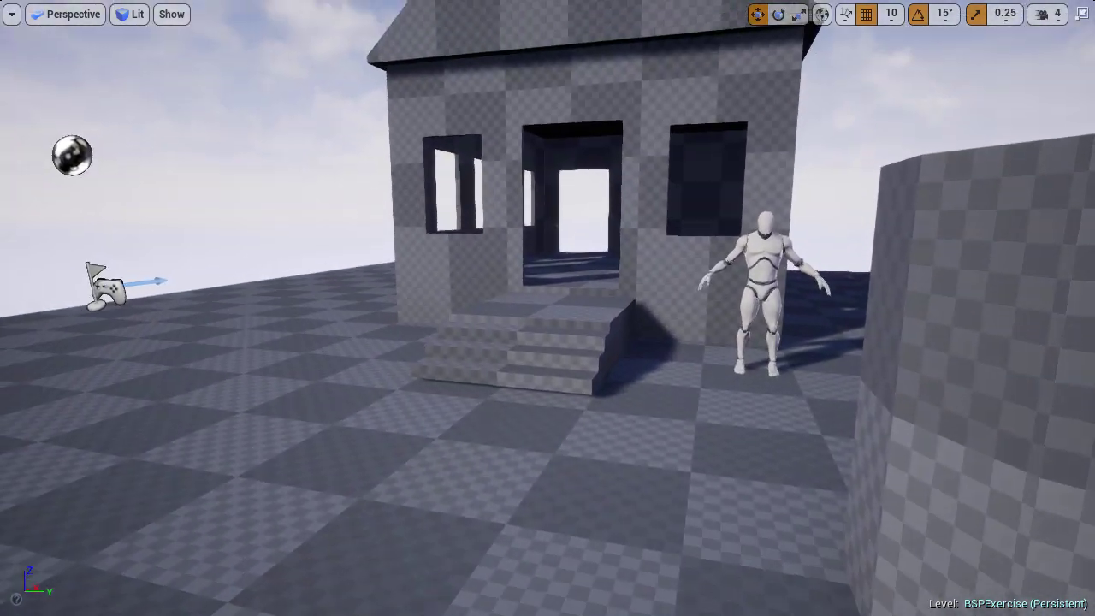
{"action": "key", "text": "w"}
{"action": "key", "text": "a"}
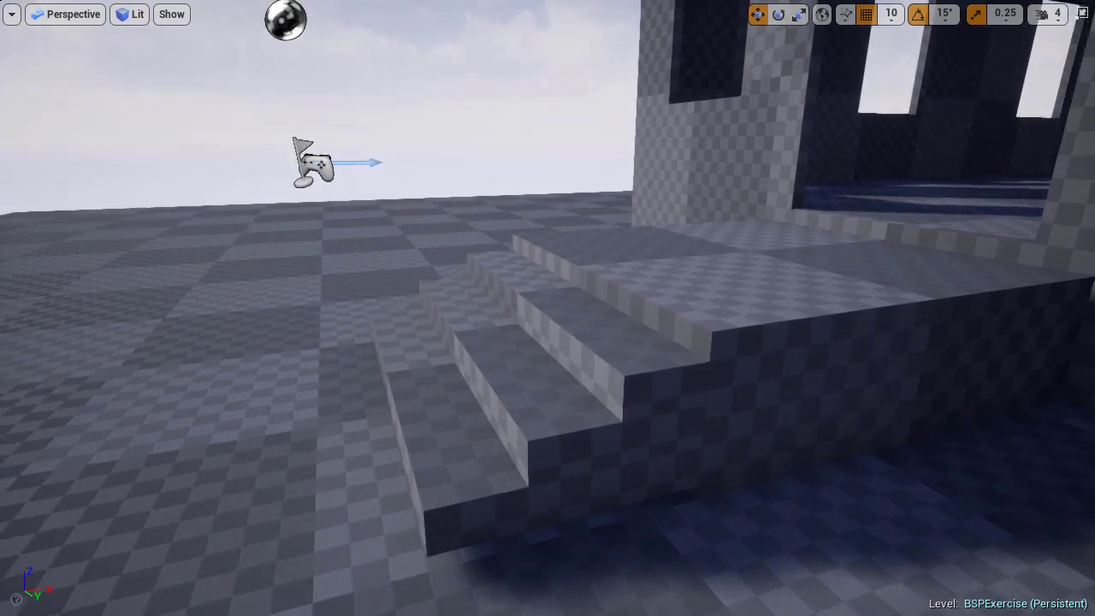
{"action": "key", "text": "w"}
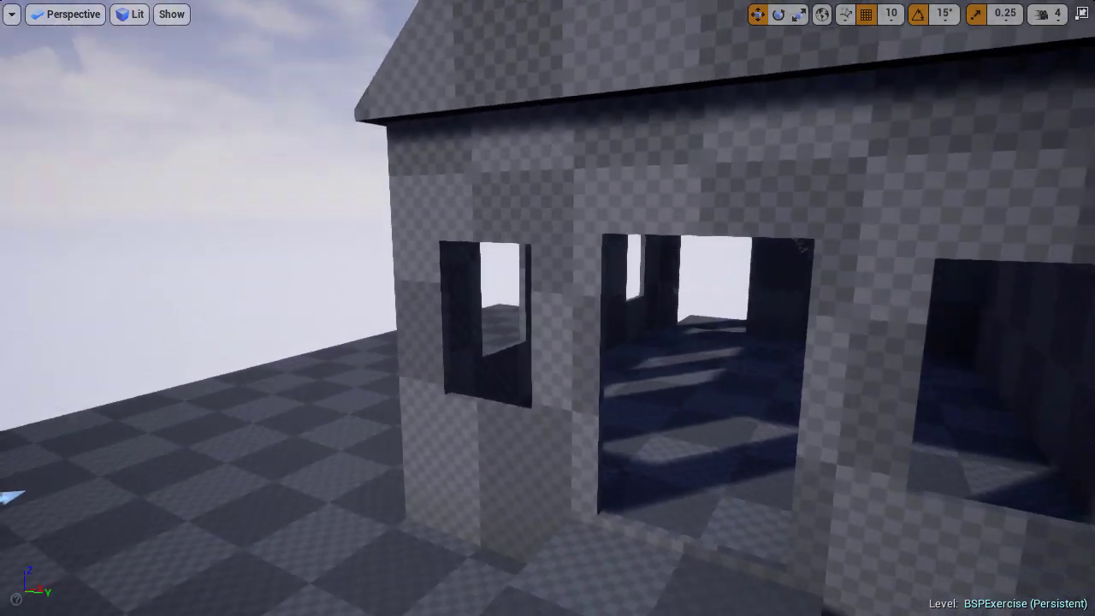
{"action": "key", "text": "s"}
{"action": "key", "text": "a"}
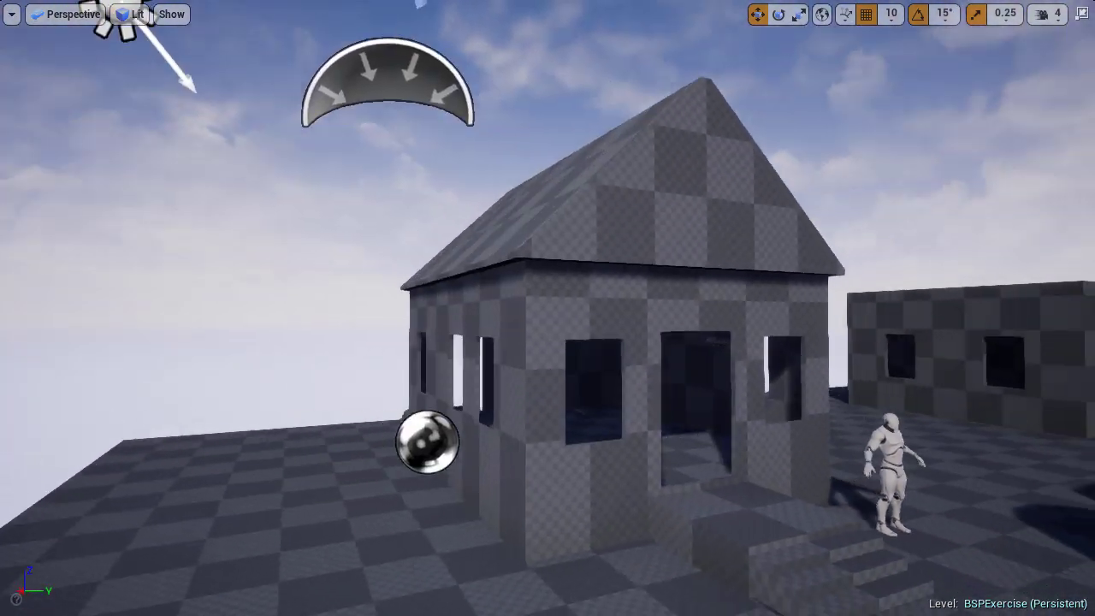
{"action": "key", "text": "s"}
{"action": "key", "text": "d"}
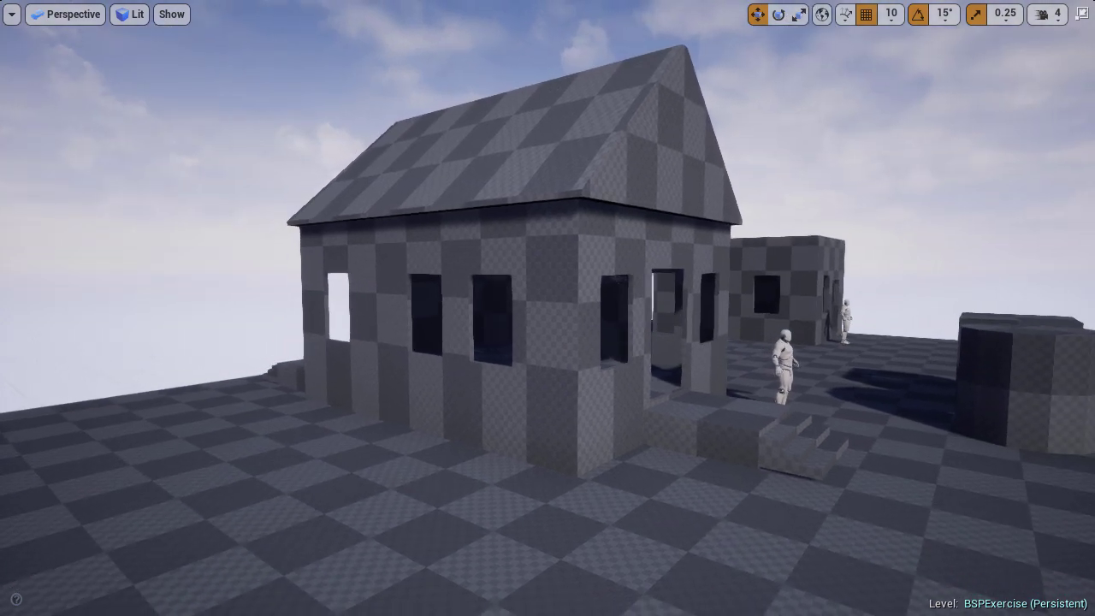
{"action": "key", "text": "s"}
{"action": "key", "text": "a"}
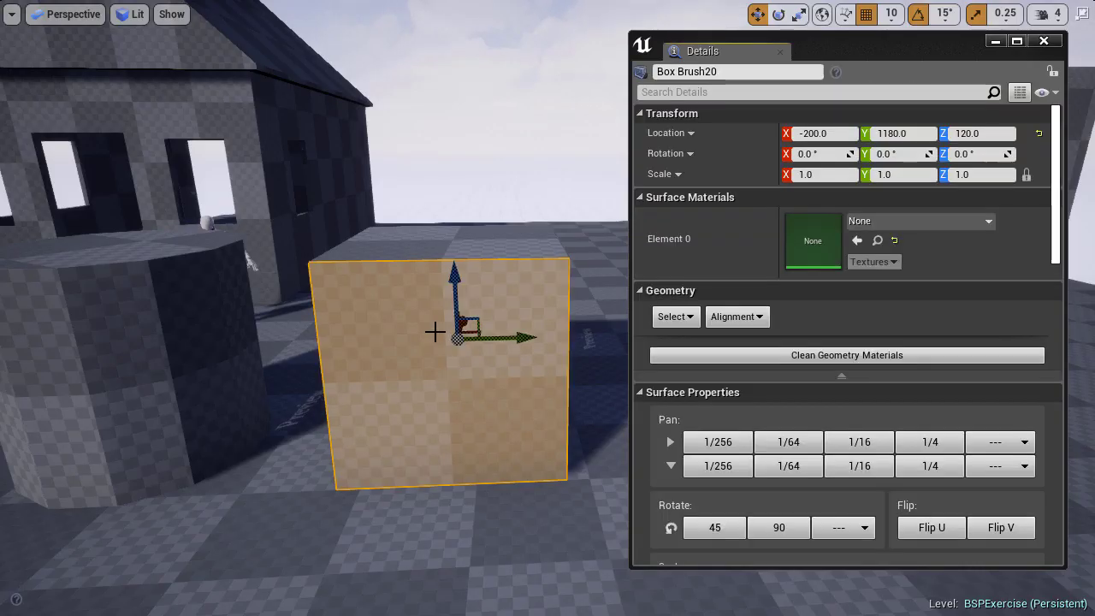
Scroll Box Brush20's Details down to Surface Properties and lightmap resolution
{"action": "scroll", "coordinate": [1031, 248], "scroll_direction": "down", "scroll_amount": 4}
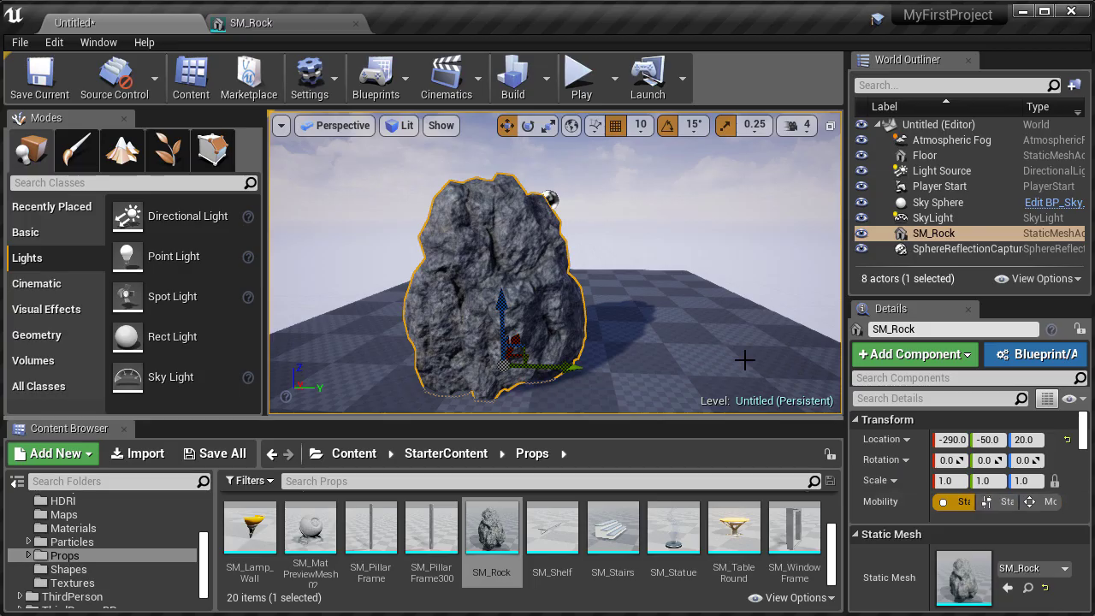
Open SM_Rock's mesh editor to view Build Settings, then float its Details beside the level
{"action": "right_click_drag", "start_coordinate": [744, 360], "coordinate": [743, 359]}
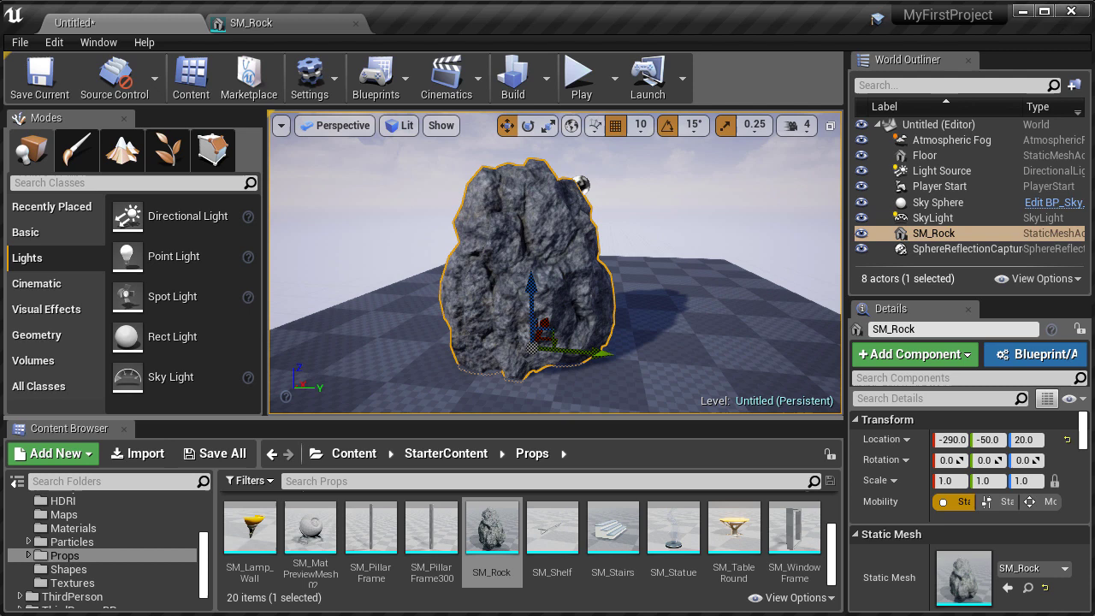
{"action": "right_click_drag", "start_coordinate": [686, 341], "coordinate": [686, 341]}
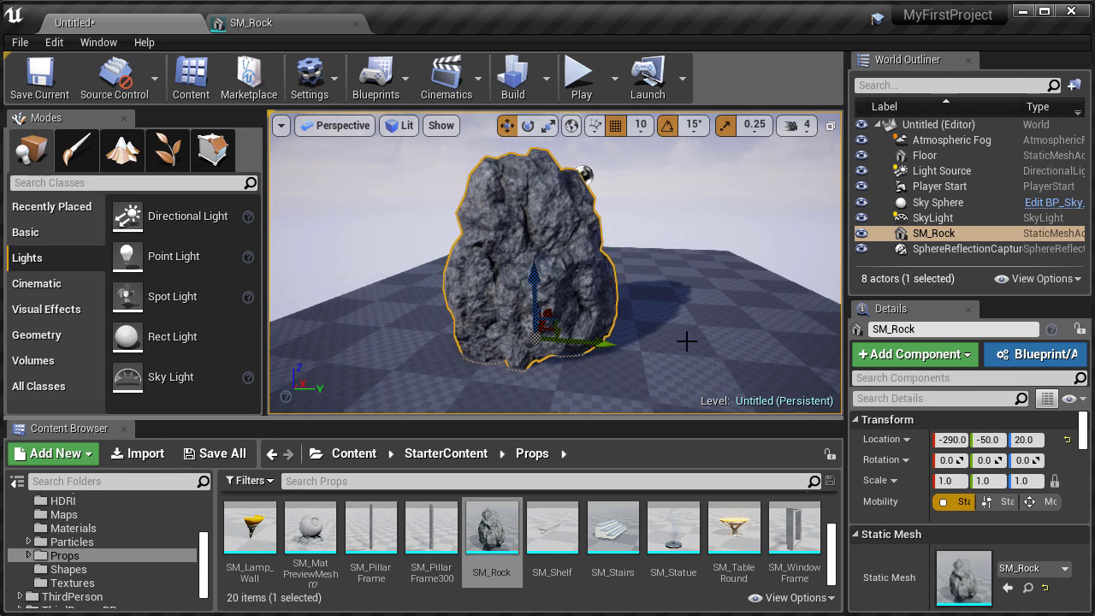
{"action": "double_click", "coordinate": [481, 527]}
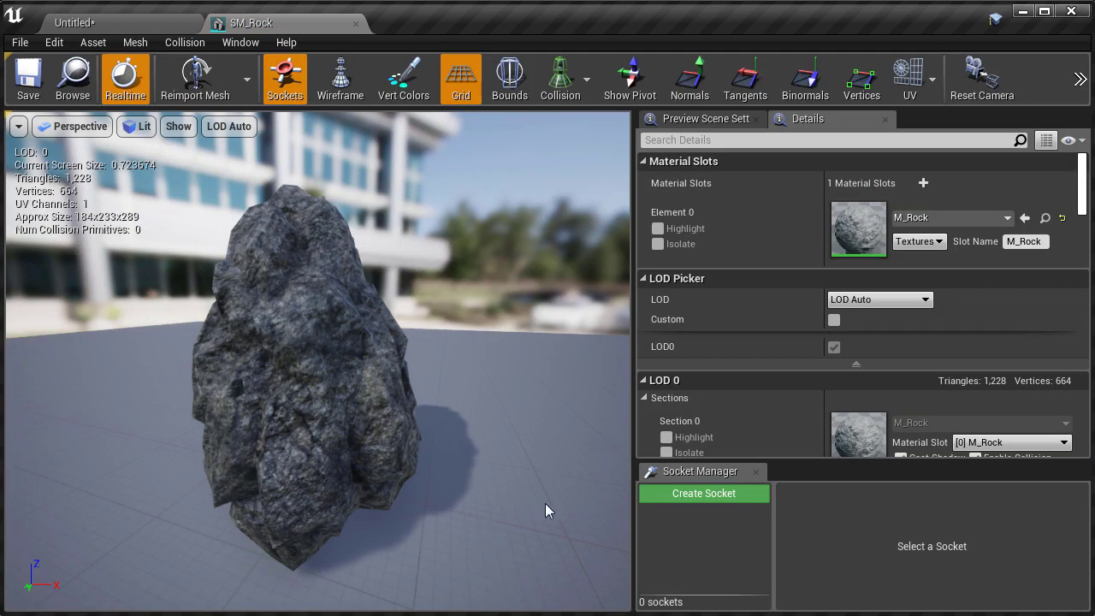
{"action": "left_click_drag", "start_coordinate": [1082, 199], "coordinate": [1083, 234]}
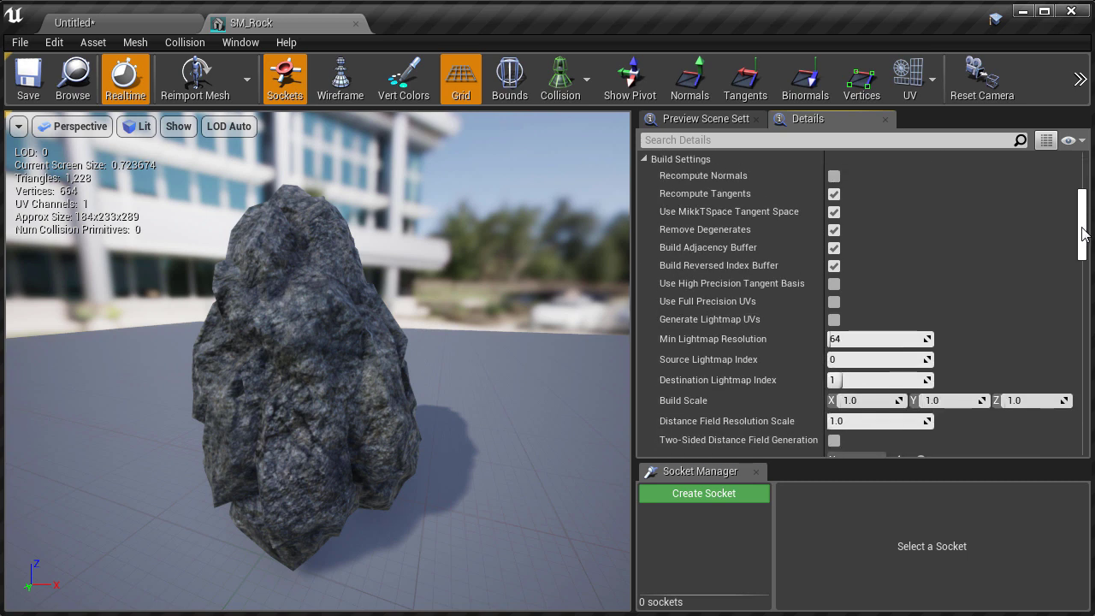
{"action": "left_click", "coordinate": [154, 31]}
{"action": "left_click_drag", "start_coordinate": [890, 308], "coordinate": [844, 48]}
Make the viewport full screen and scroll SM_Rock's Details to its Lighting and shadow settings
{"action": "key", "text": "F11"}
{"action": "scroll", "coordinate": [767, 306], "scroll_direction": "down", "scroll_amount": 15}
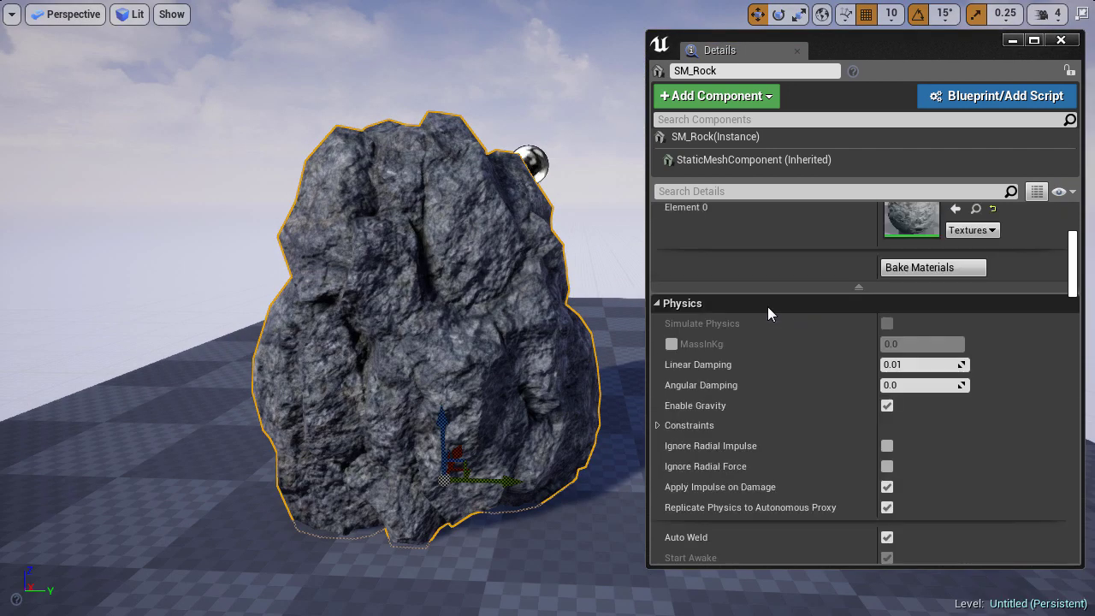
{"action": "scroll", "coordinate": [768, 306], "scroll_direction": "up", "scroll_amount": 1}
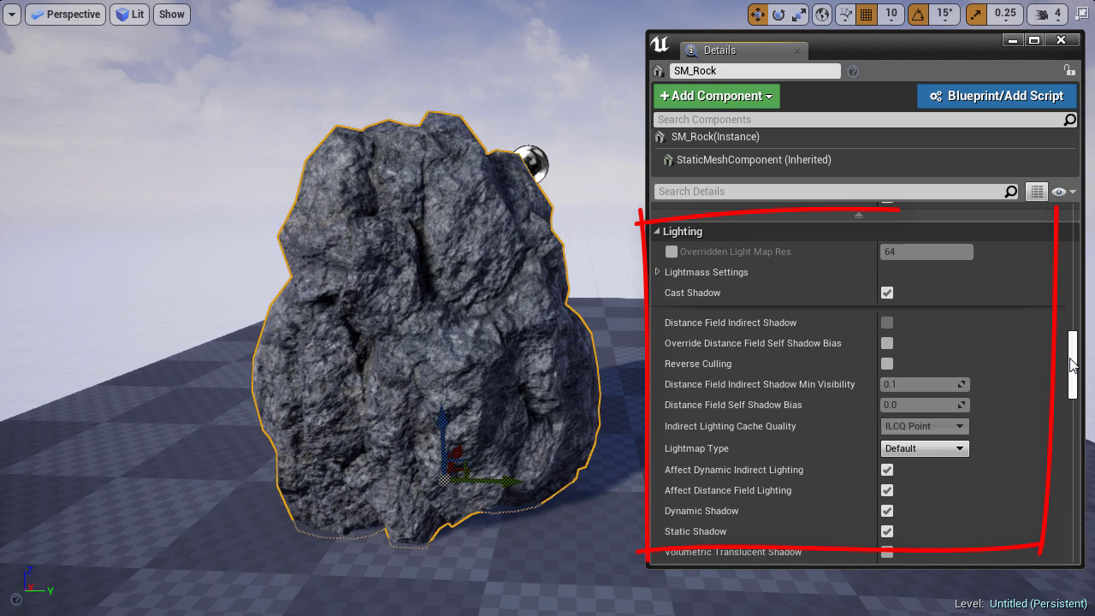
{"action": "left_click_drag", "start_coordinate": [1071, 364], "coordinate": [1071, 377]}
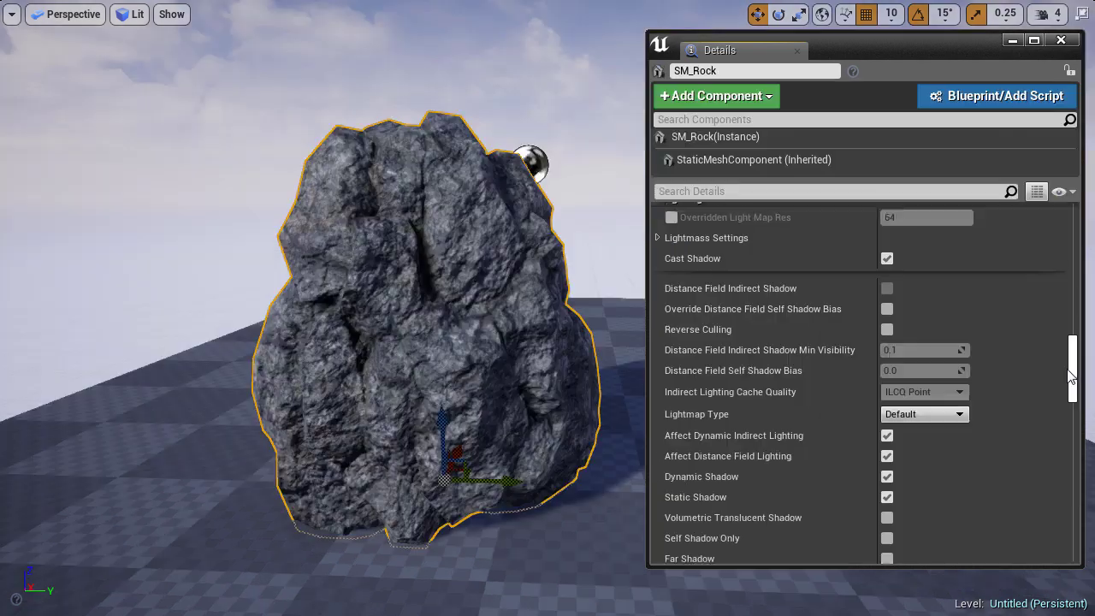
Scroll SM_Rock's Details down to the Rendering settings
{"action": "left_click_drag", "start_coordinate": [1075, 359], "coordinate": [1077, 430]}
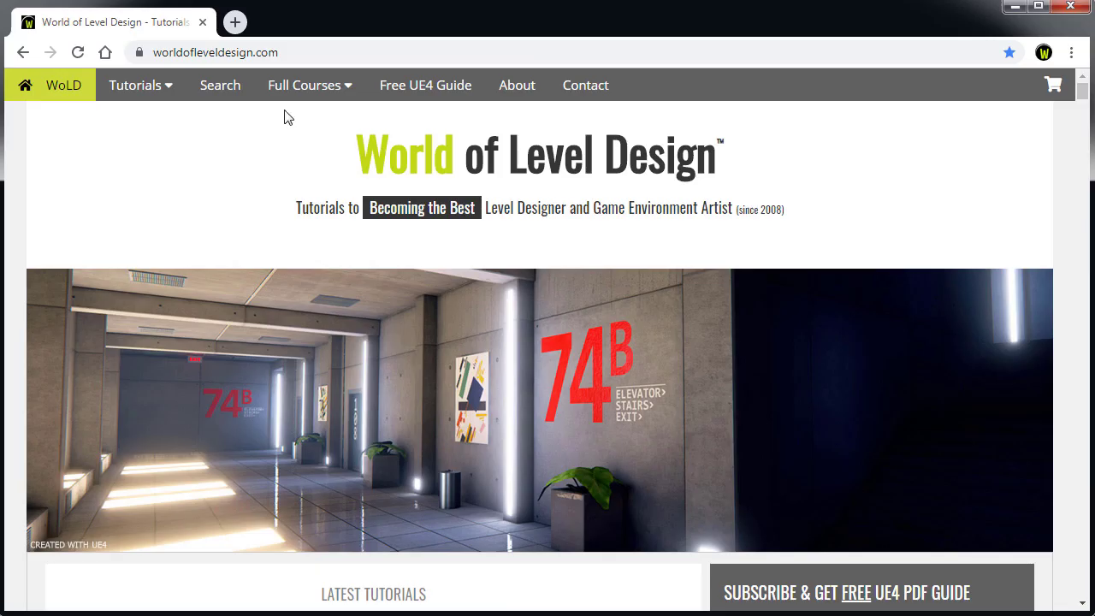
Open the UE4 Fundamentals Vol.1 page from the site's Full Courses menu on worldofleveldesign.com
{"action": "mouse_move", "coordinate": [281, 83]}
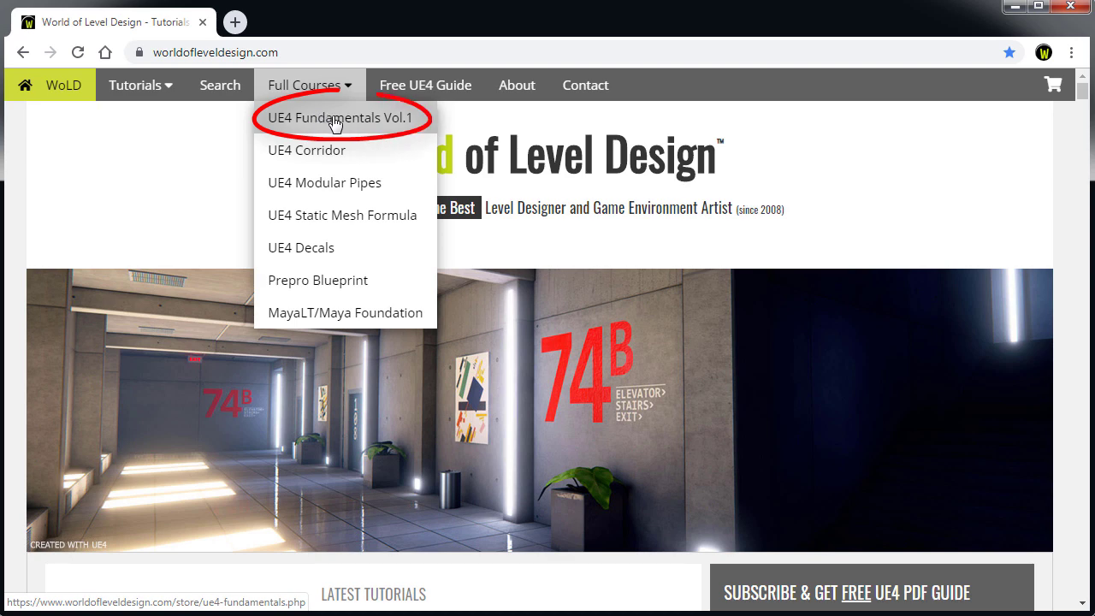
{"action": "left_click", "coordinate": [412, 127]}
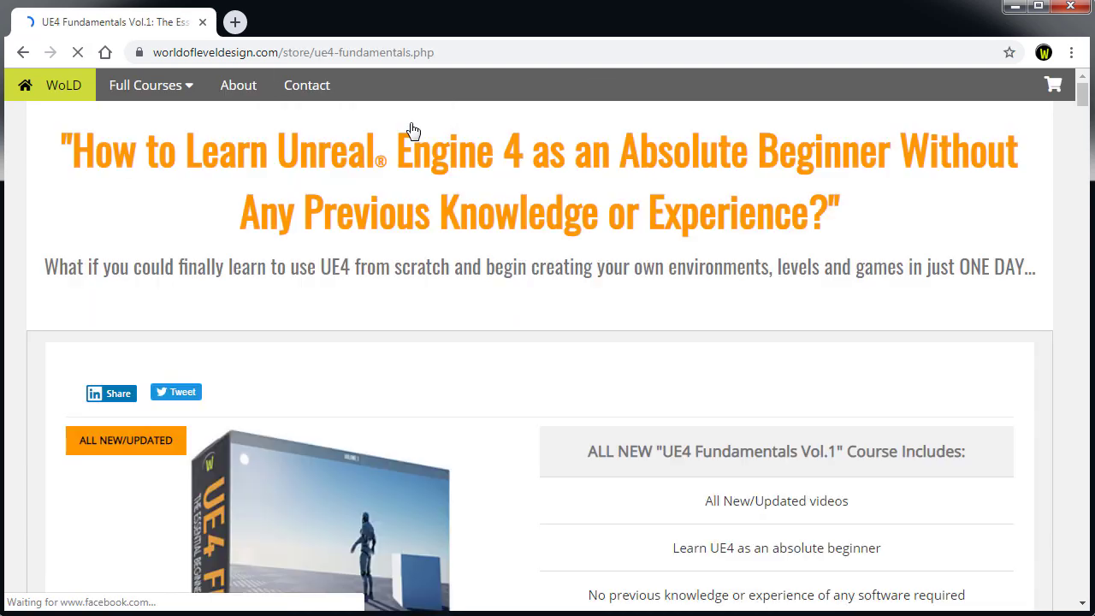